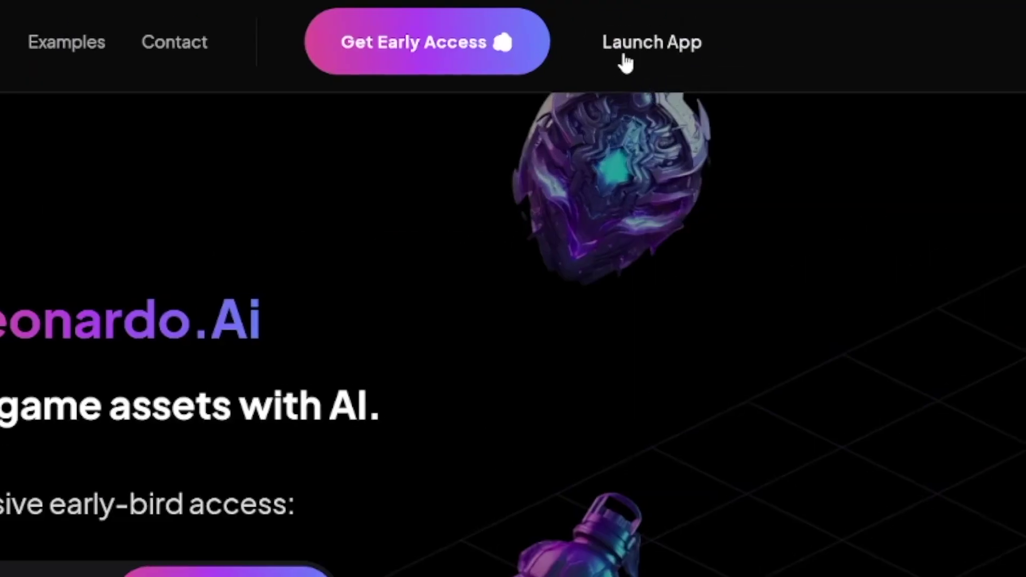
Step: Launch the Leonardo.Ai app from its website, confirming whitelisted access
click(643, 64)
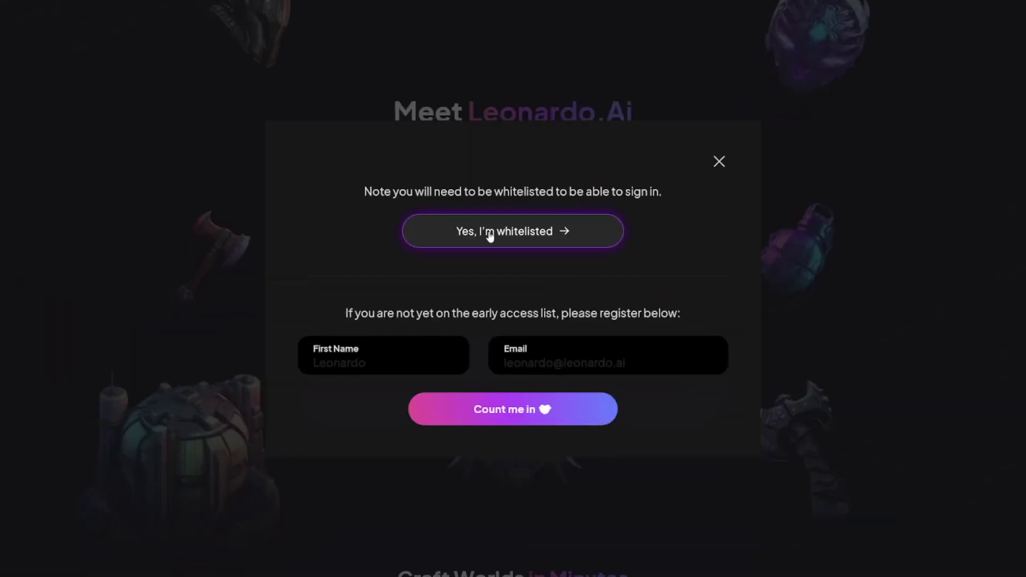
click(555, 239)
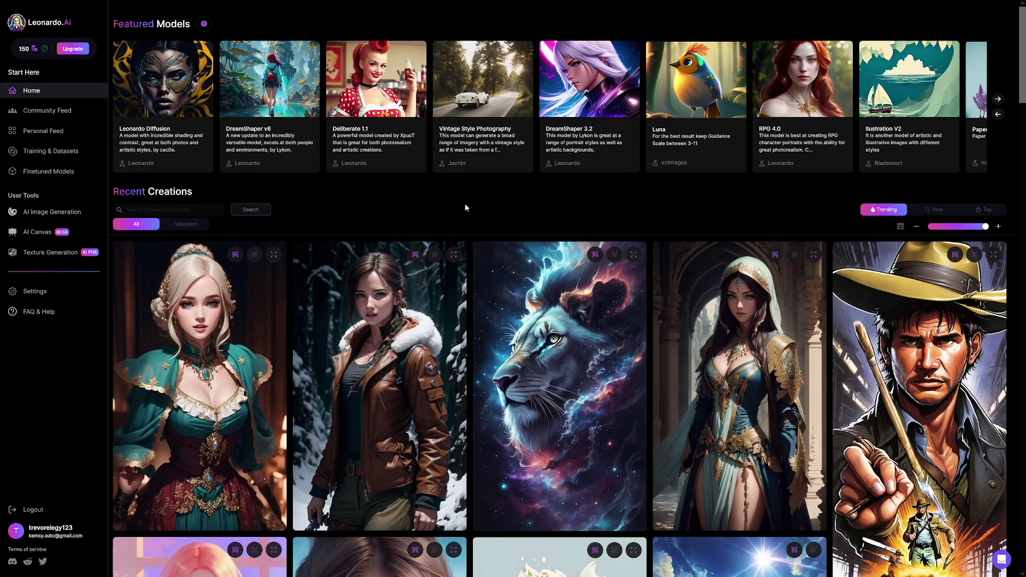
Step: Browse the trending recent creations and view the prompt details of the close-up of a Vietnamese old man's face
scroll(467, 208, down, 4)
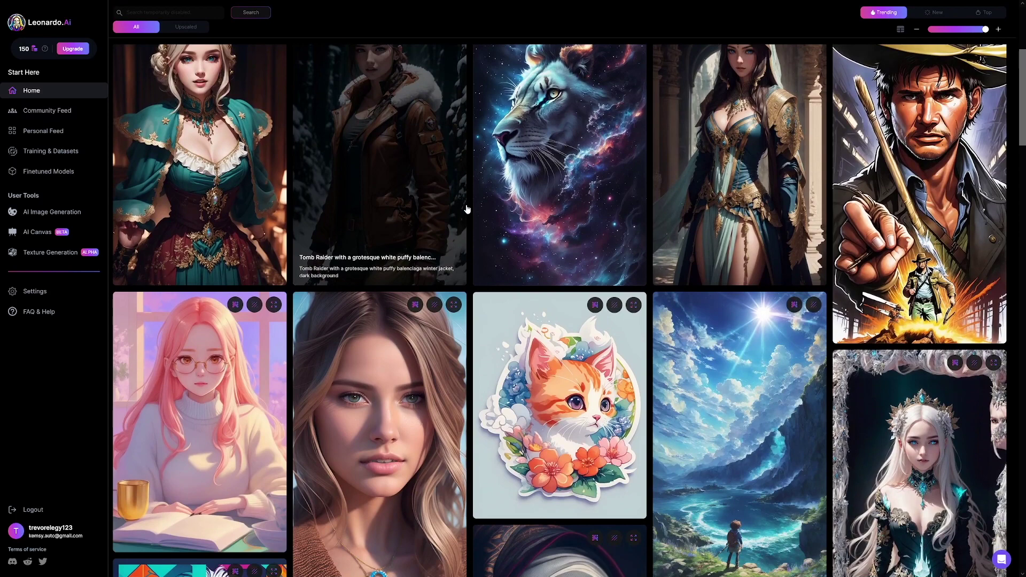
scroll(468, 214, down, 3)
scroll(471, 224, down, 5)
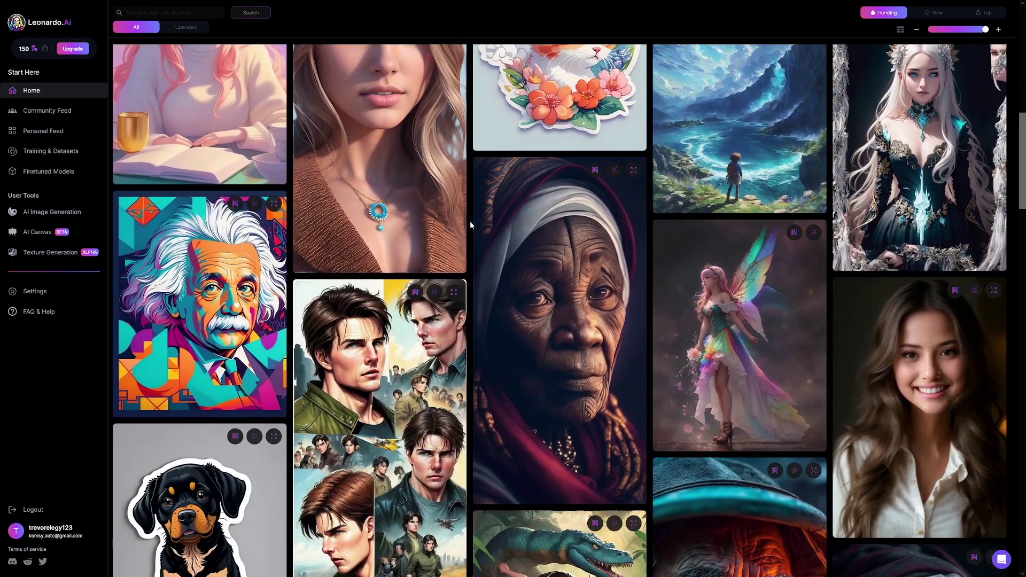
scroll(470, 224, down, 7)
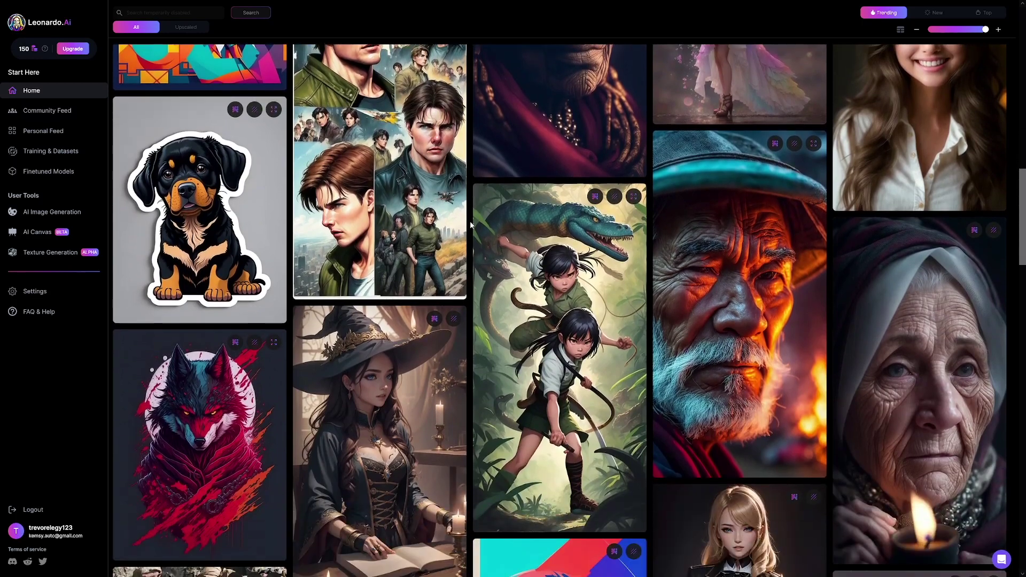
scroll(470, 224, down, 3)
scroll(470, 220, up, 1)
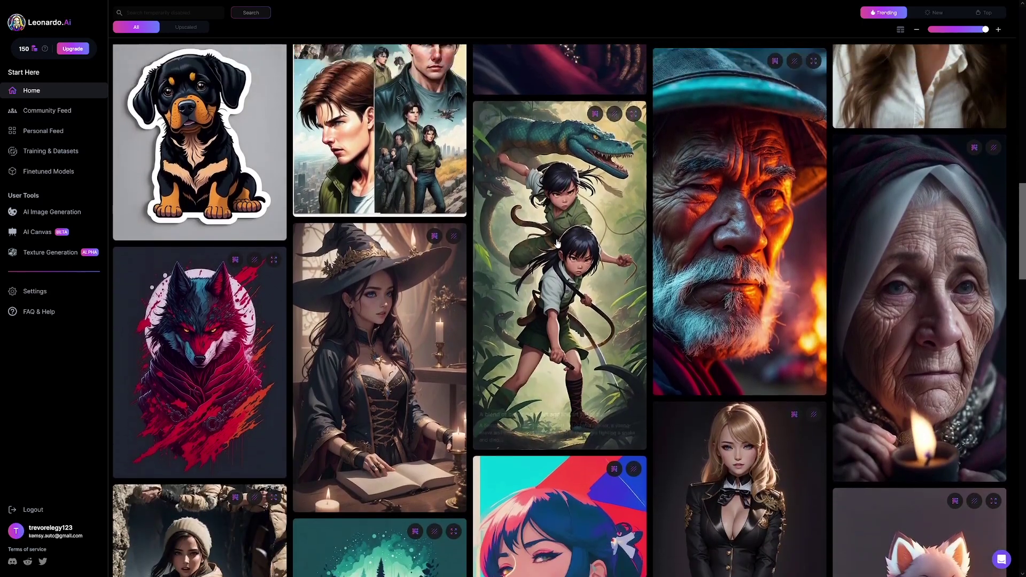
click(753, 259)
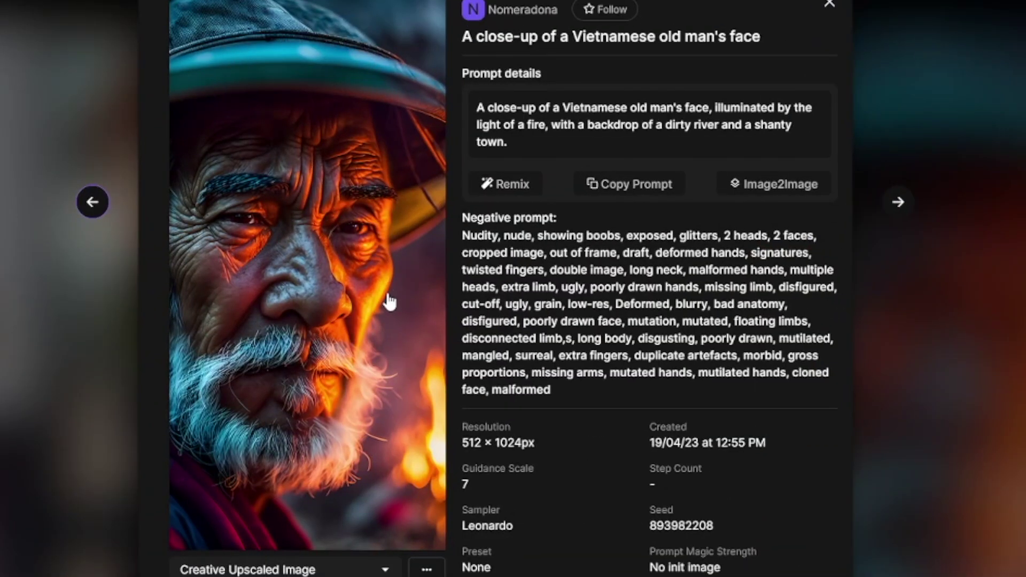
key(Escape)
Step: Open the image "A Girl who is learning Digital marketing" in the gallery and examine its prompt
scroll(462, 239, down, 5)
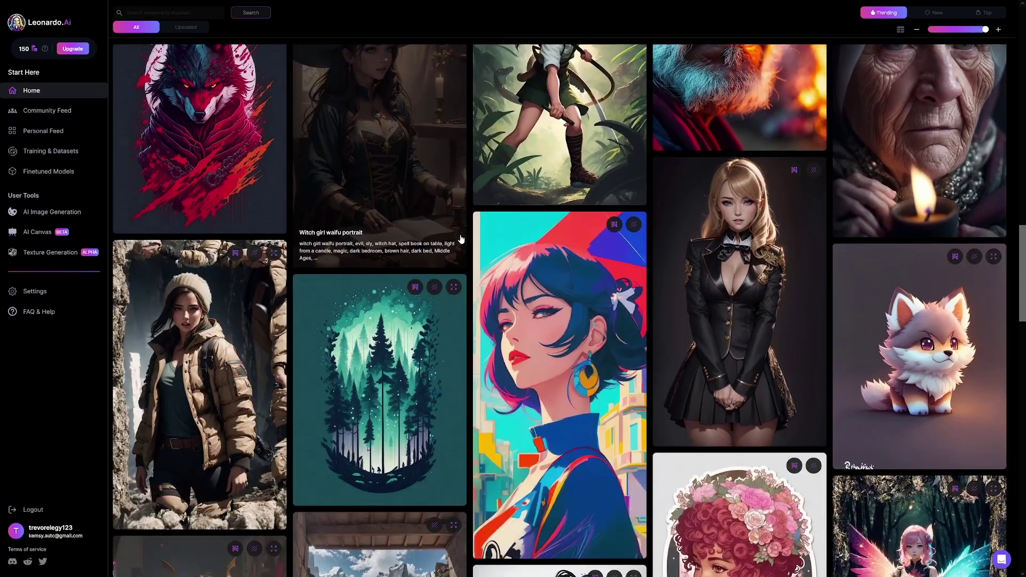
scroll(461, 239, down, 7)
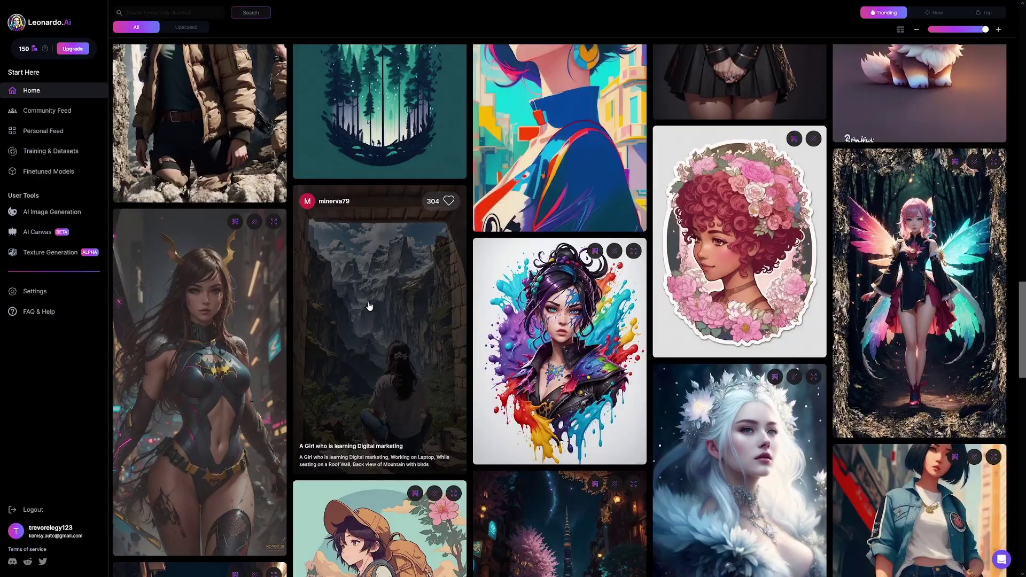
click(368, 305)
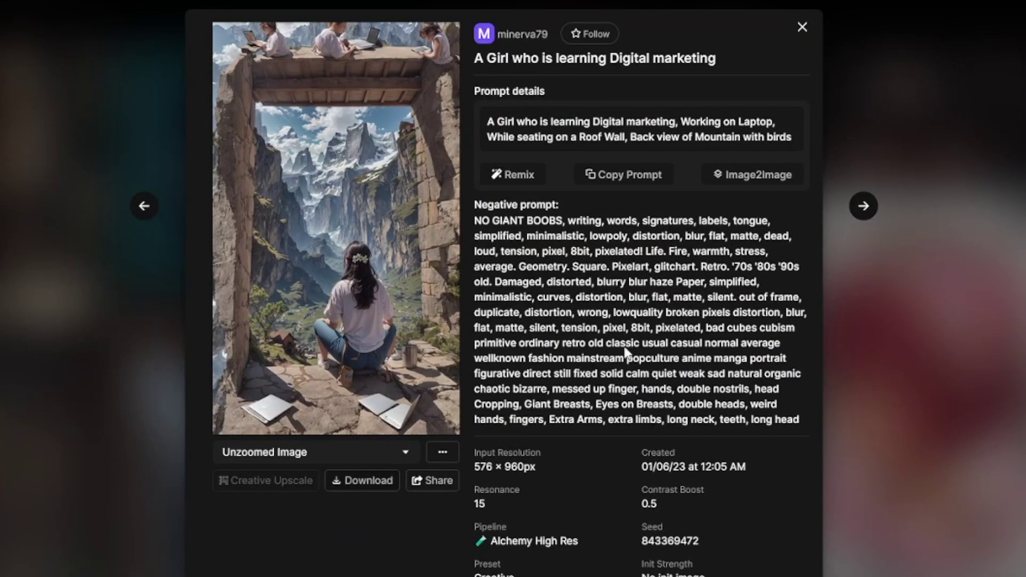
drag(561, 119, 736, 137)
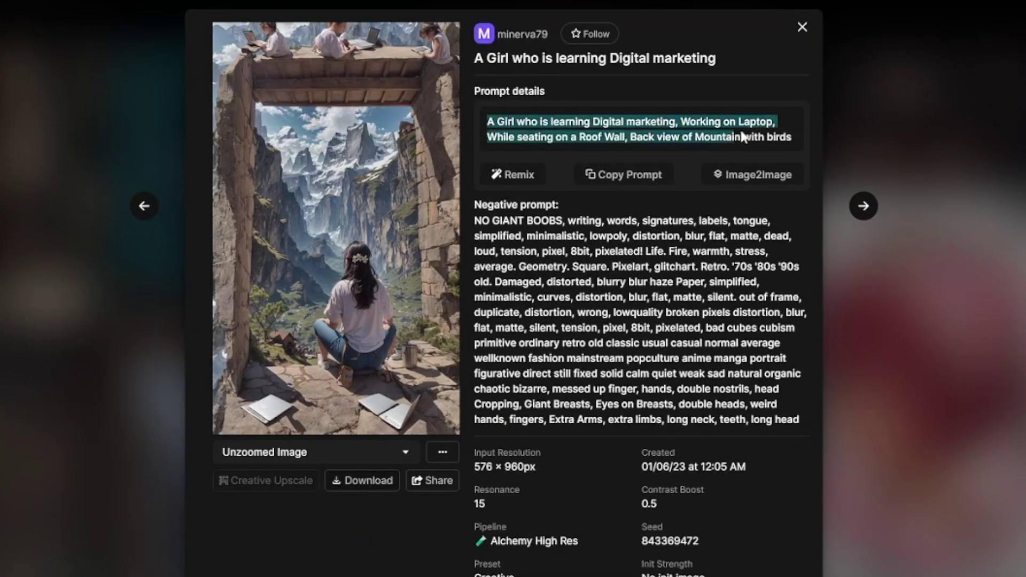
click(803, 27)
Step: Examine the prompt details of the Vietnamese old man's face image and the evil ninja wolf illustration
scroll(630, 276, up, 5)
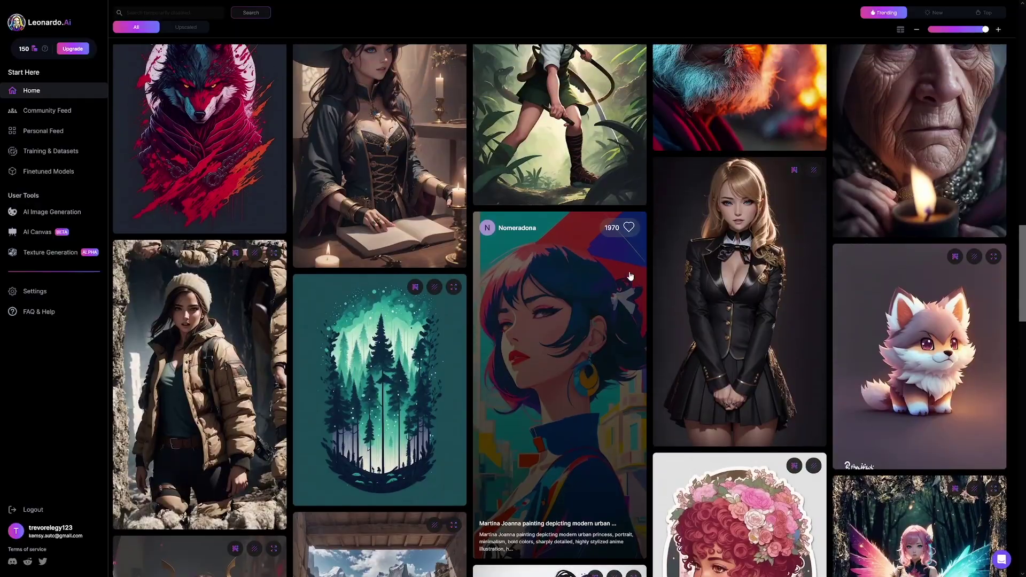
scroll(693, 238, up, 4)
click(768, 224)
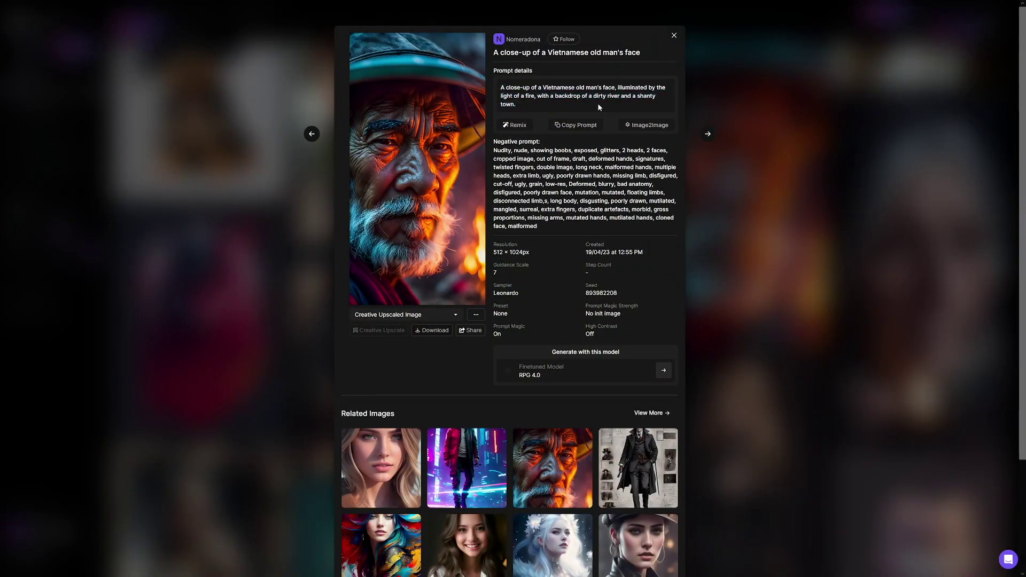
click(769, 160)
click(230, 321)
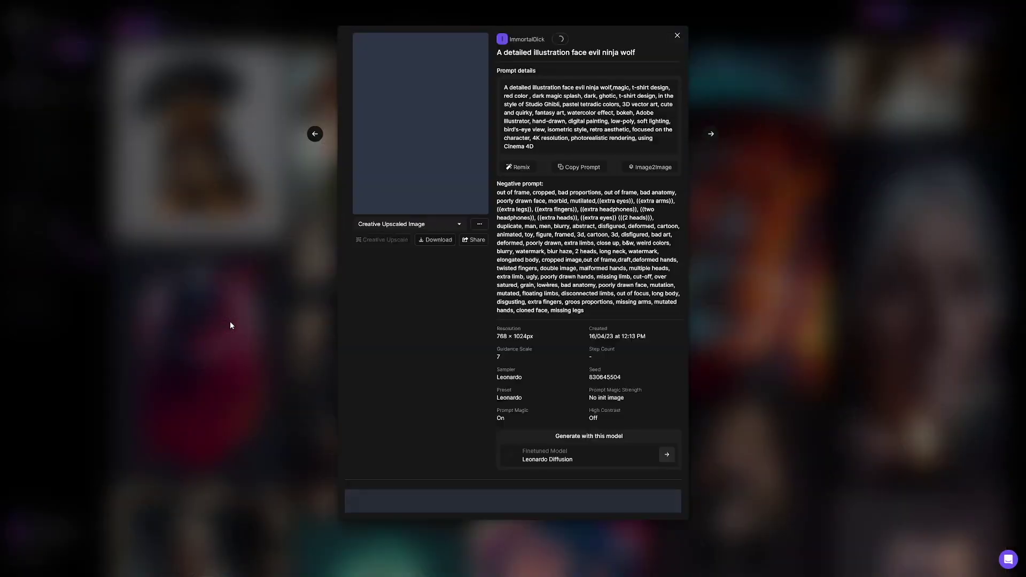
drag(503, 130, 498, 93)
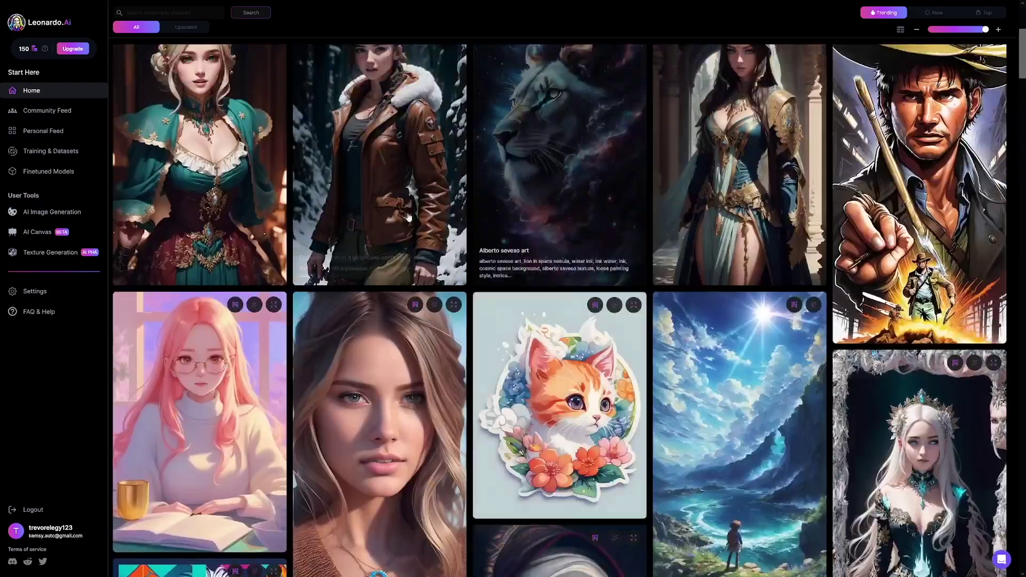
Step: Look through the trending recent creations on the home page to examine the range of image styles
scroll(417, 225, up, 4)
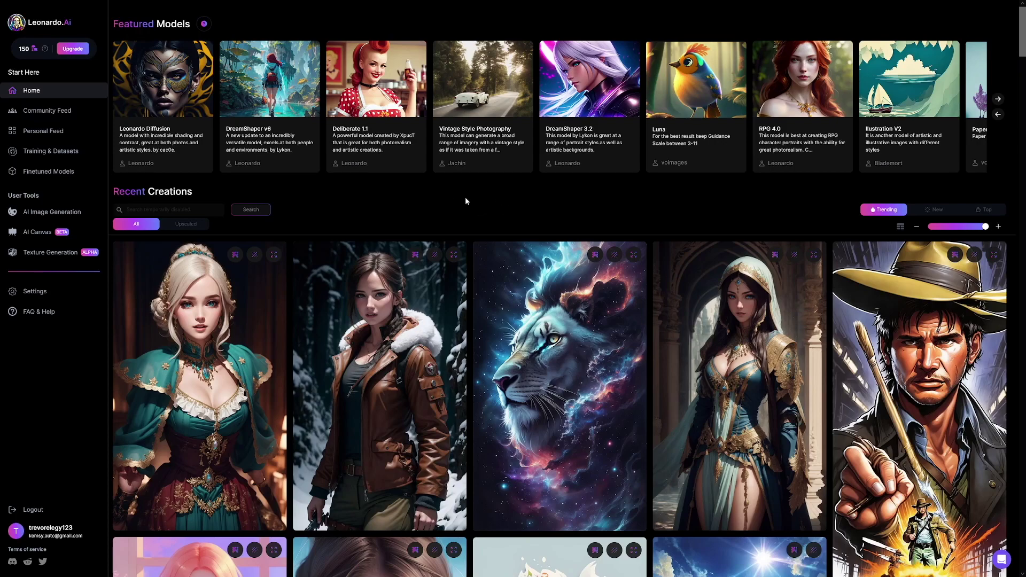
scroll(534, 202, down, 15)
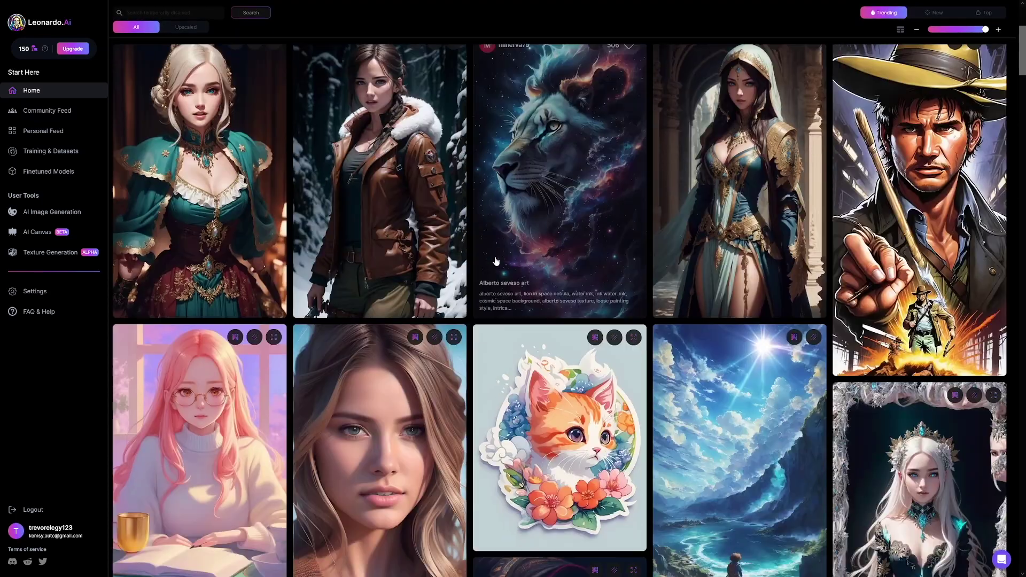
scroll(496, 305, down, 20)
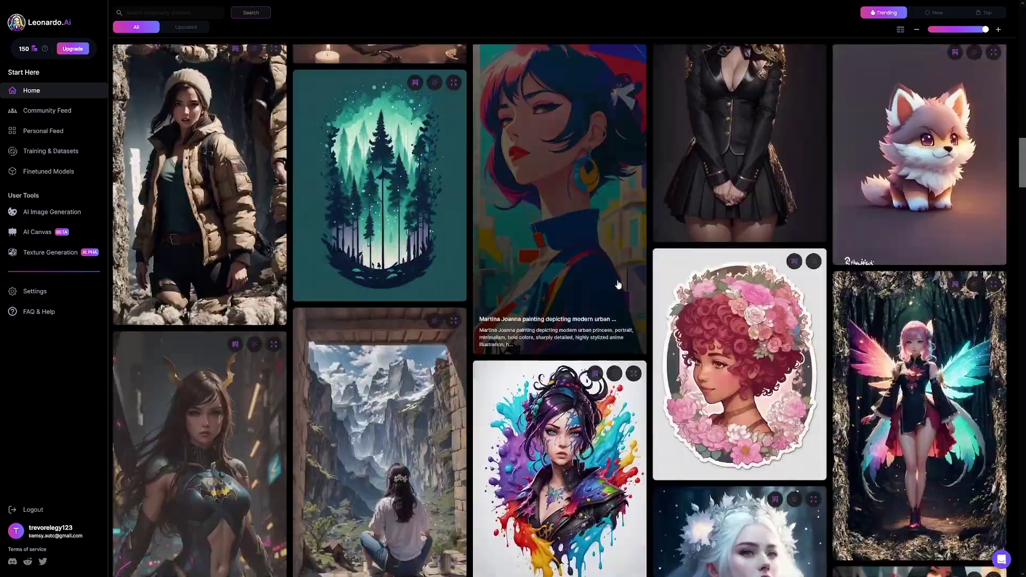
scroll(619, 285, down, 20)
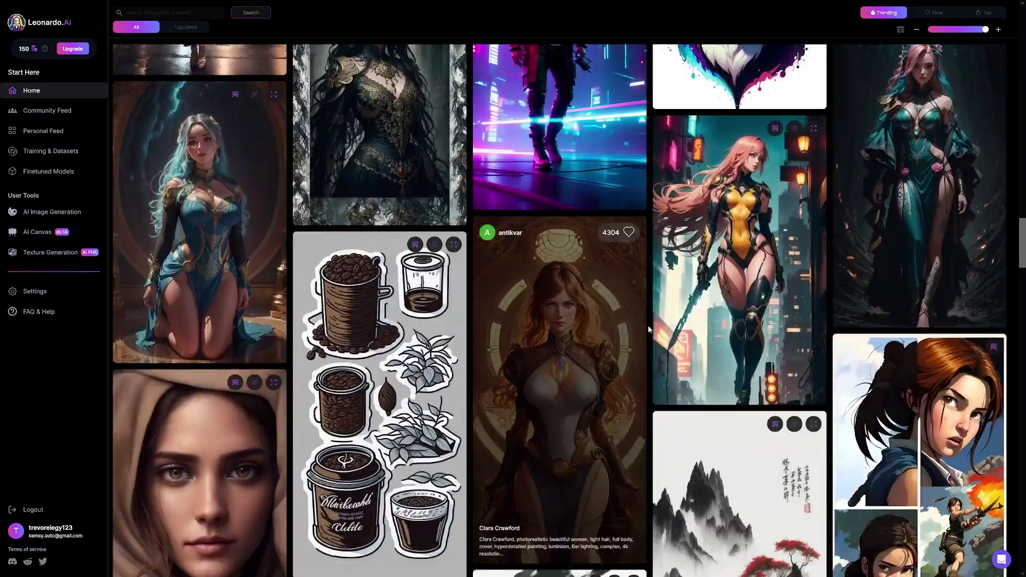
scroll(639, 368, down, 7)
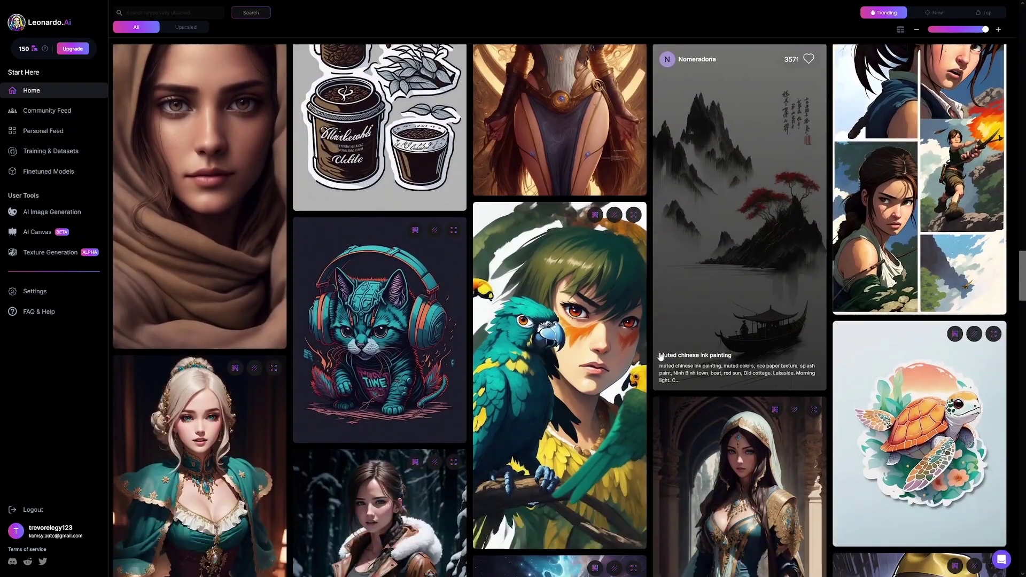
scroll(661, 356, down, 5)
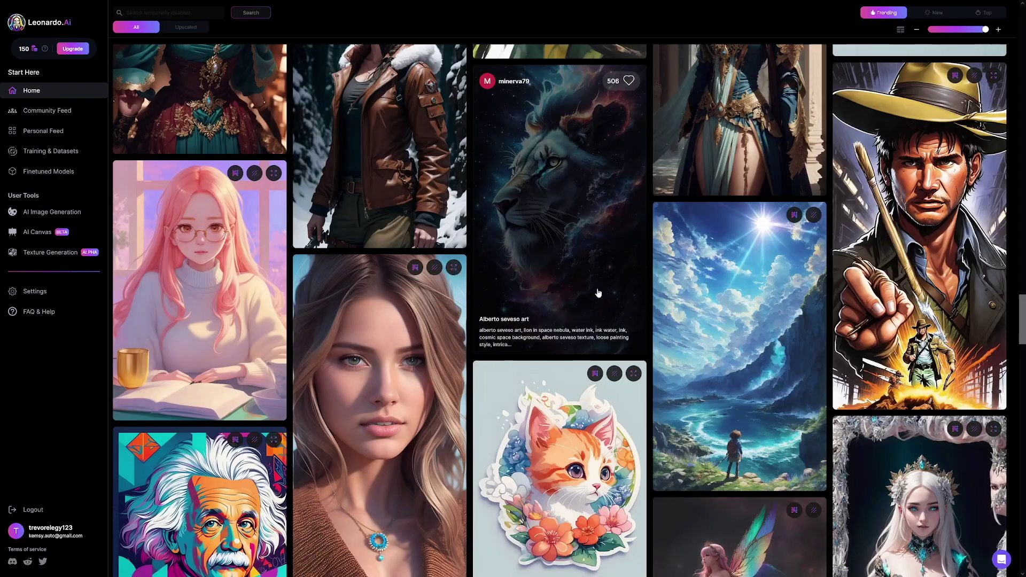
scroll(618, 285, down, 4)
scroll(200, 206, up, 15)
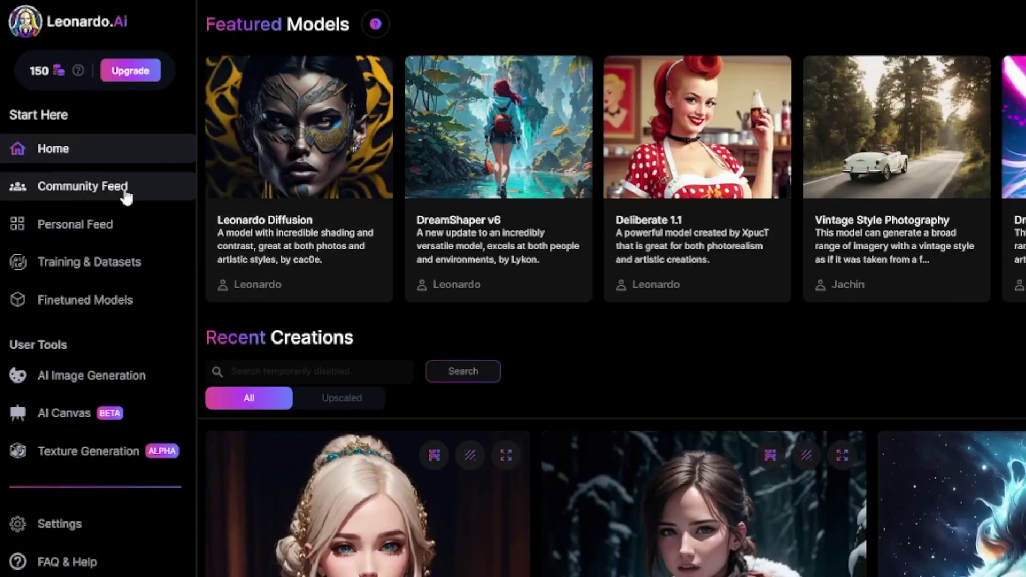
Step: Search the community finetuned models for "pattern" and filter the models by the Textures category
click(113, 302)
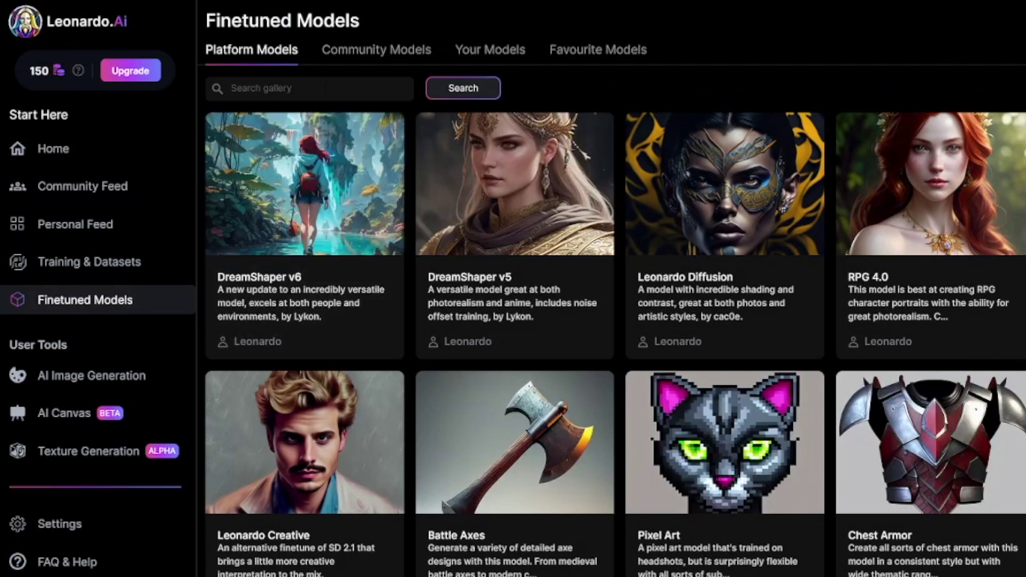
click(381, 53)
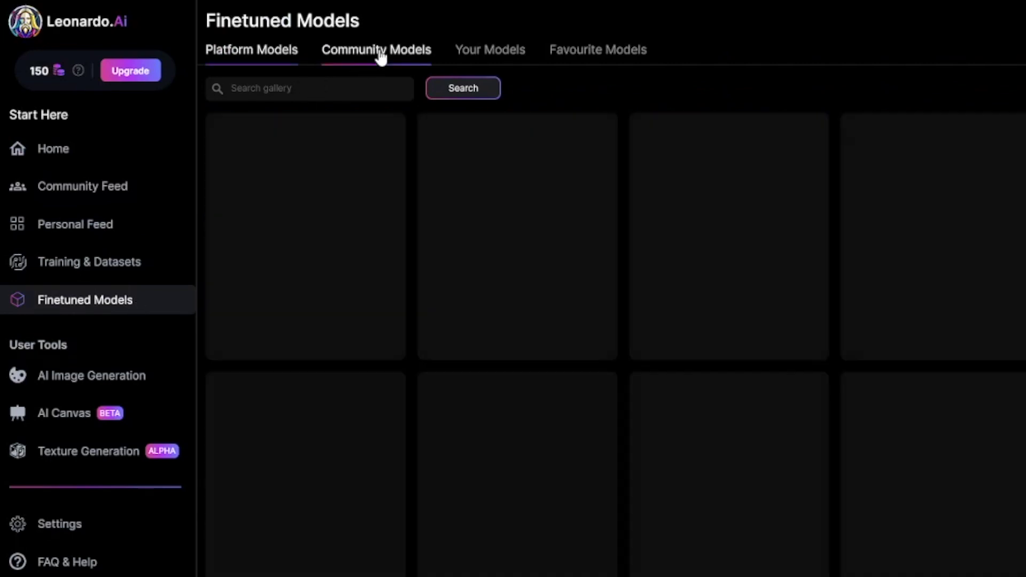
click(256, 89)
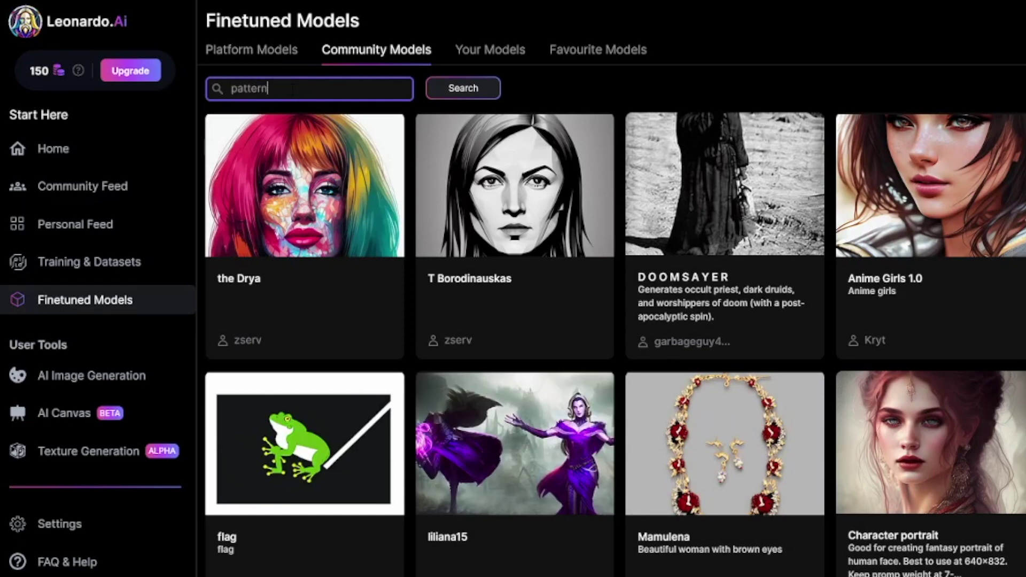
click(472, 100)
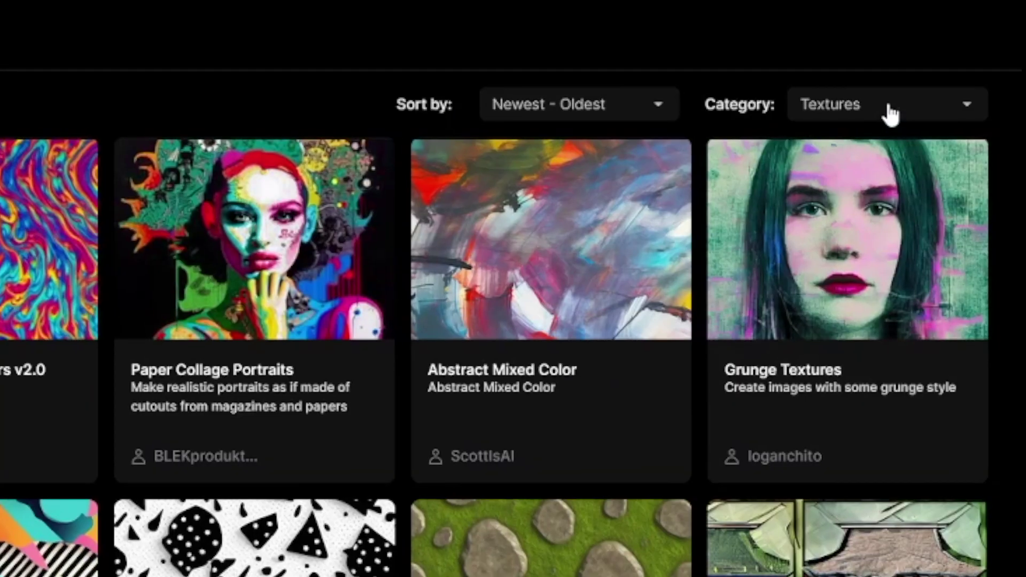
click(888, 107)
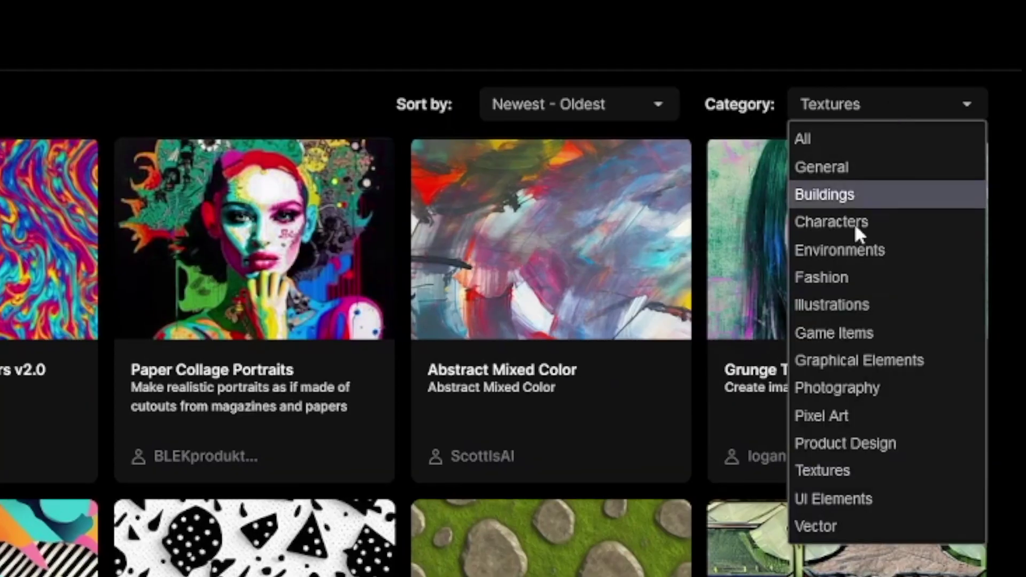
click(860, 473)
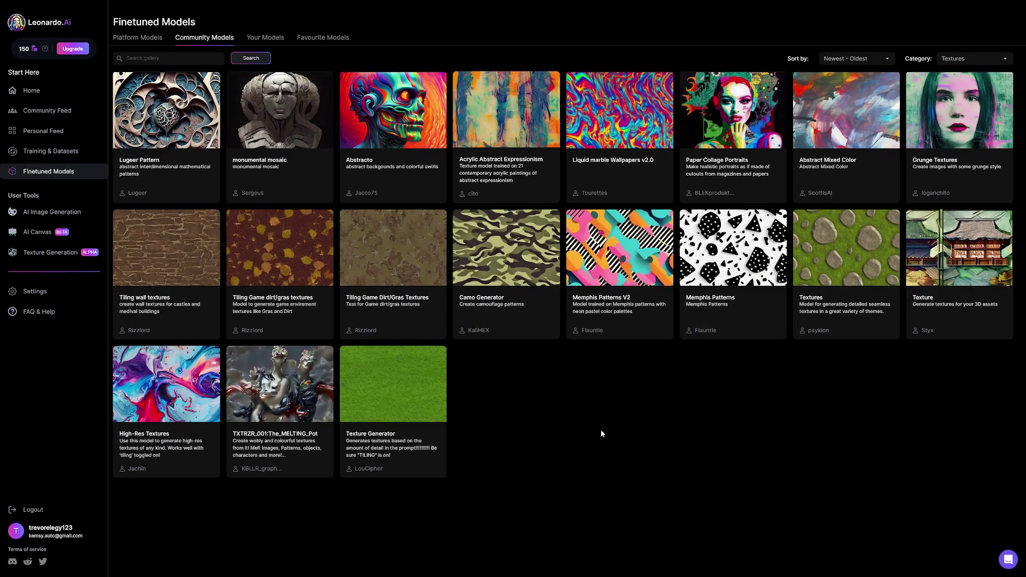
Step: Copy the prompt of the Woodland sketch image created with the Memphis Patterns V2 model and close the details
click(627, 269)
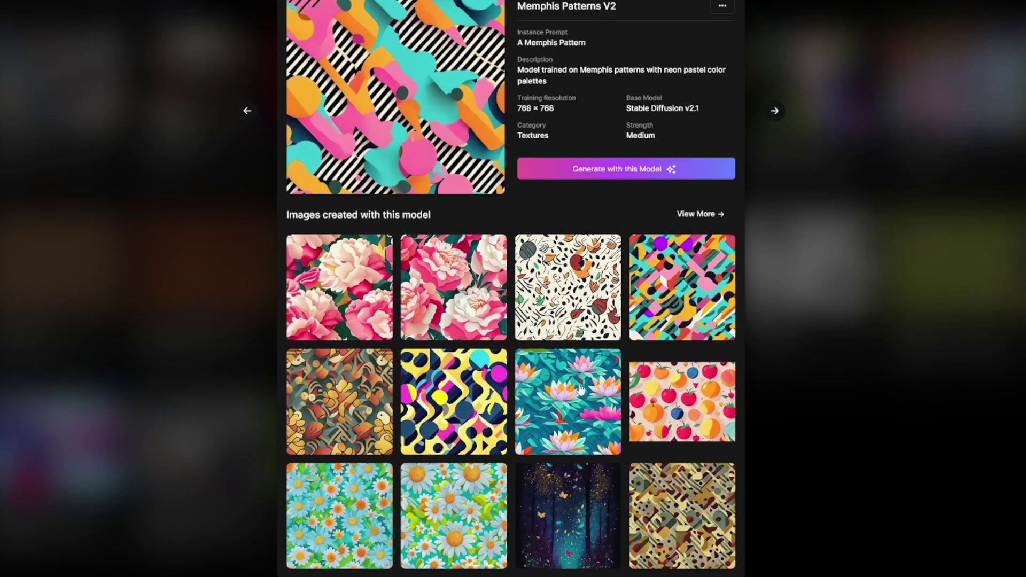
click(573, 407)
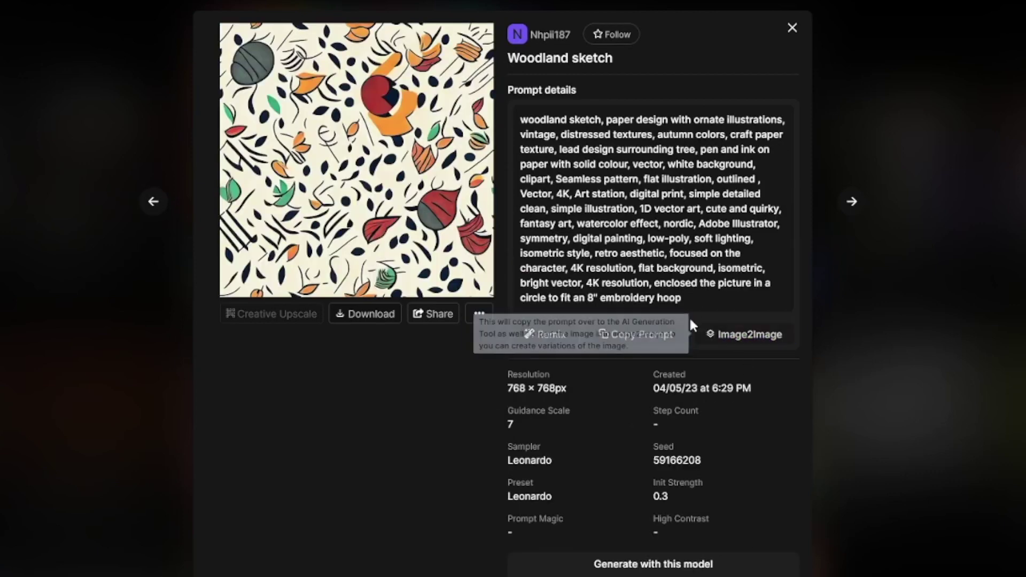
drag(697, 295, 515, 118)
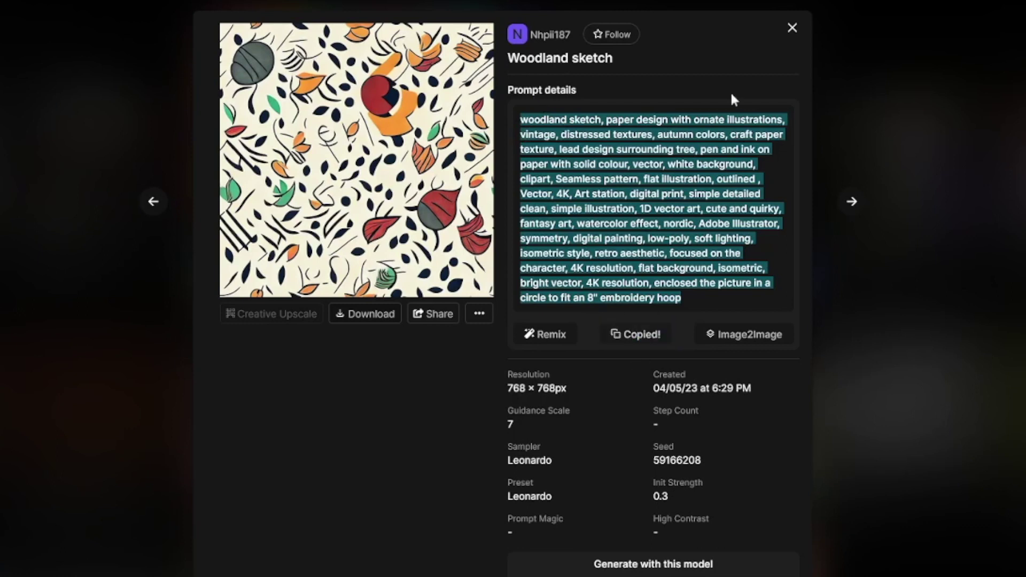
click(793, 29)
click(791, 33)
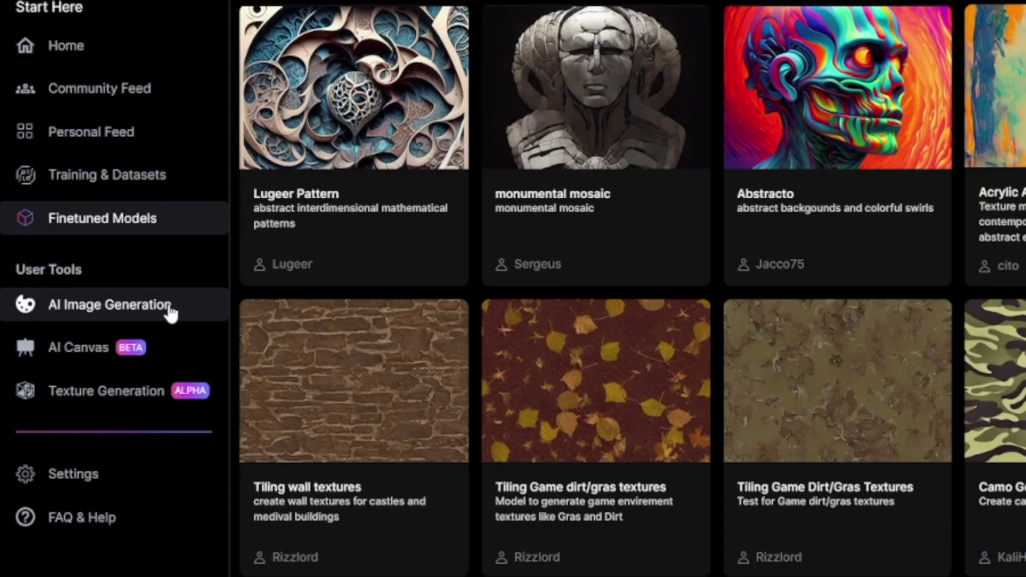
Step: Open the AI Image Generation tool and replace its prompt with the copied woodland sketch prompt
click(169, 309)
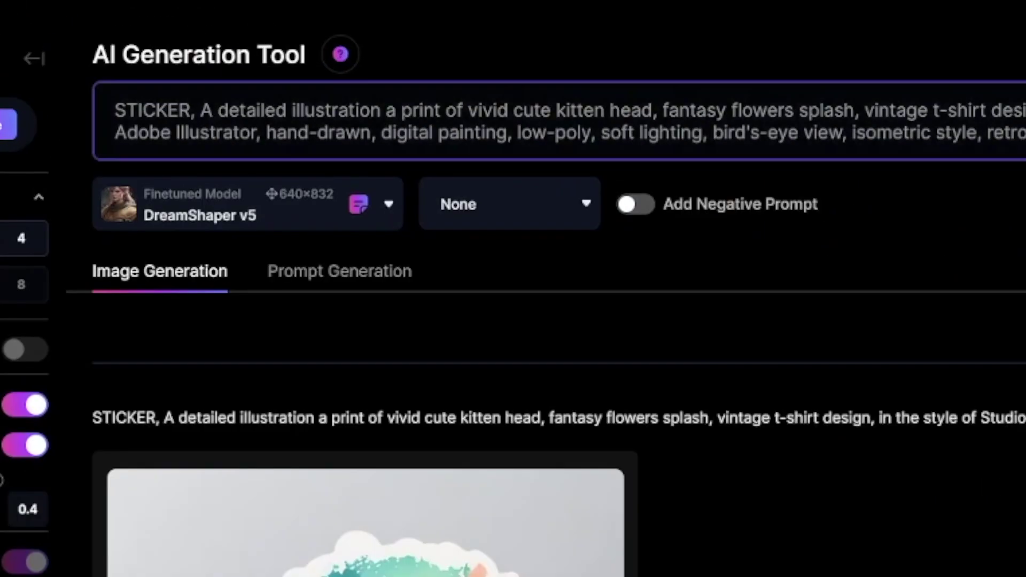
drag(810, 52, 128, 43)
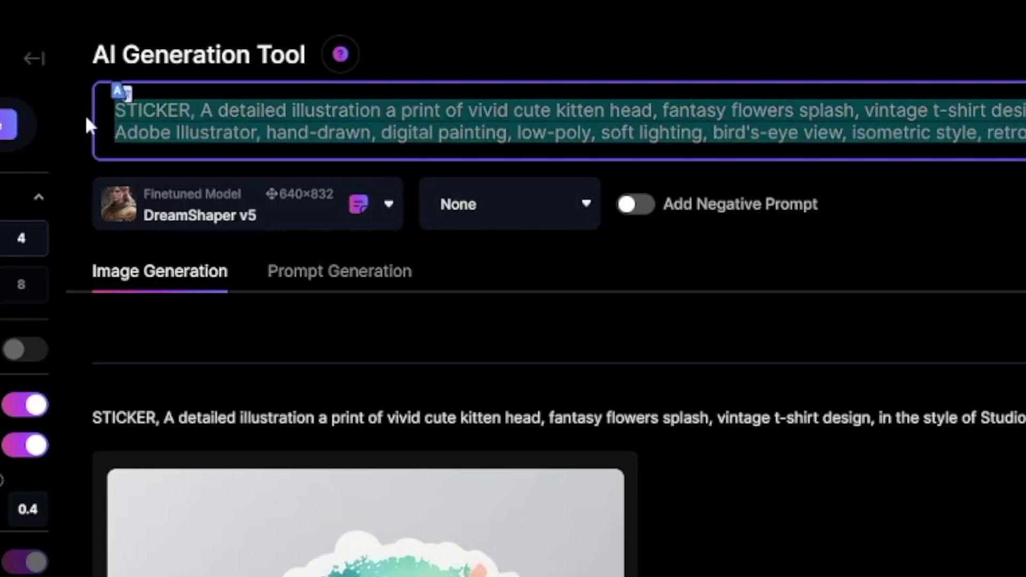
key(ctrl+v)
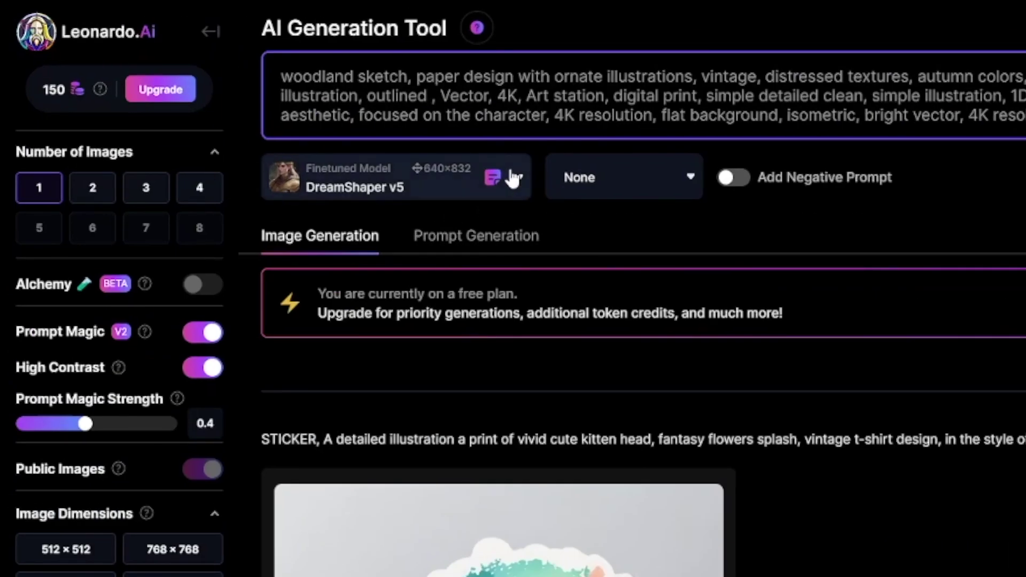
Step: Switch the finetuned model to Leonardo Diffusion and turn on Tiling for the image generation
click(236, 89)
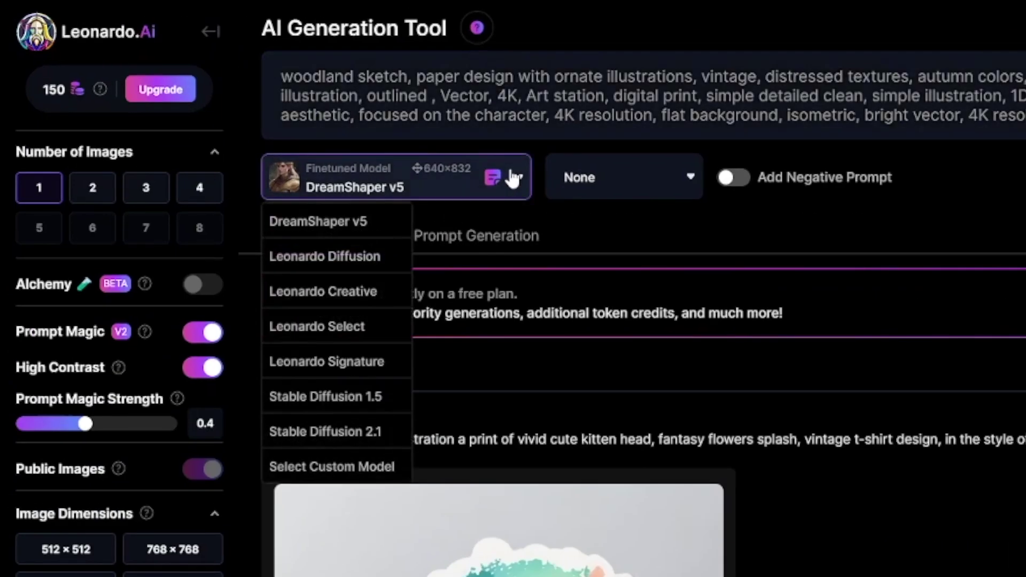
click(338, 256)
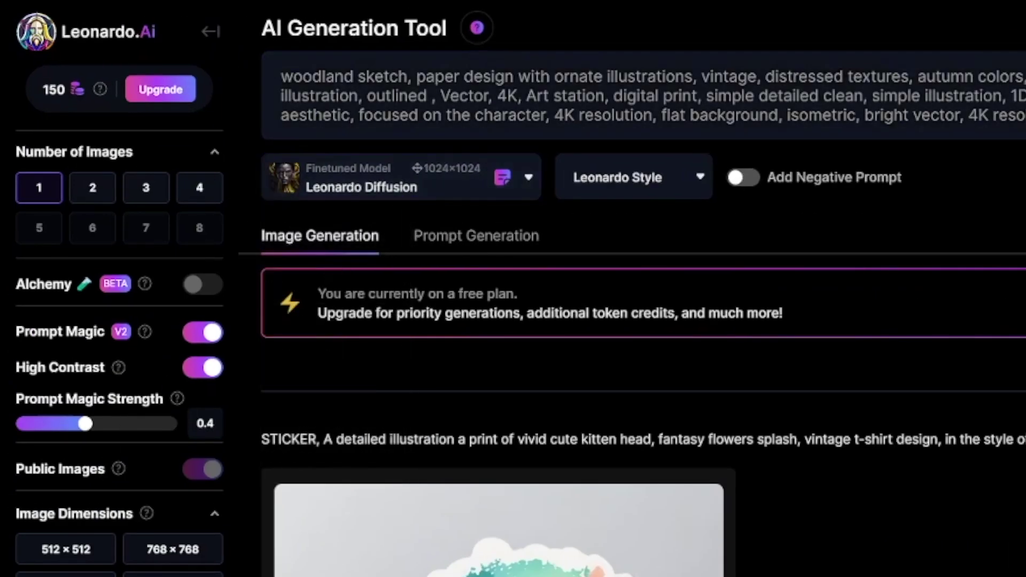
scroll(176, 331, down, 6)
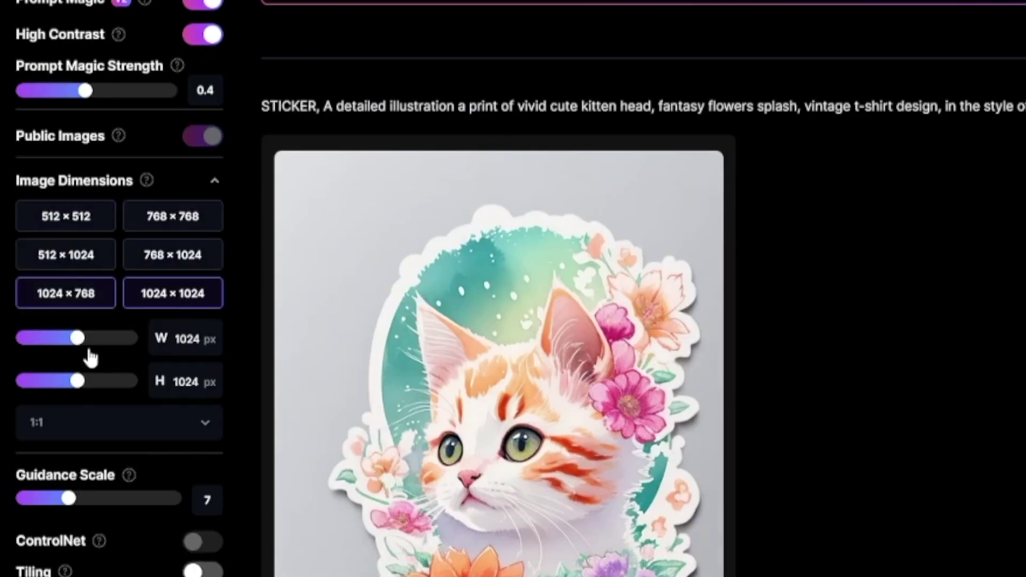
scroll(53, 257, down, 6)
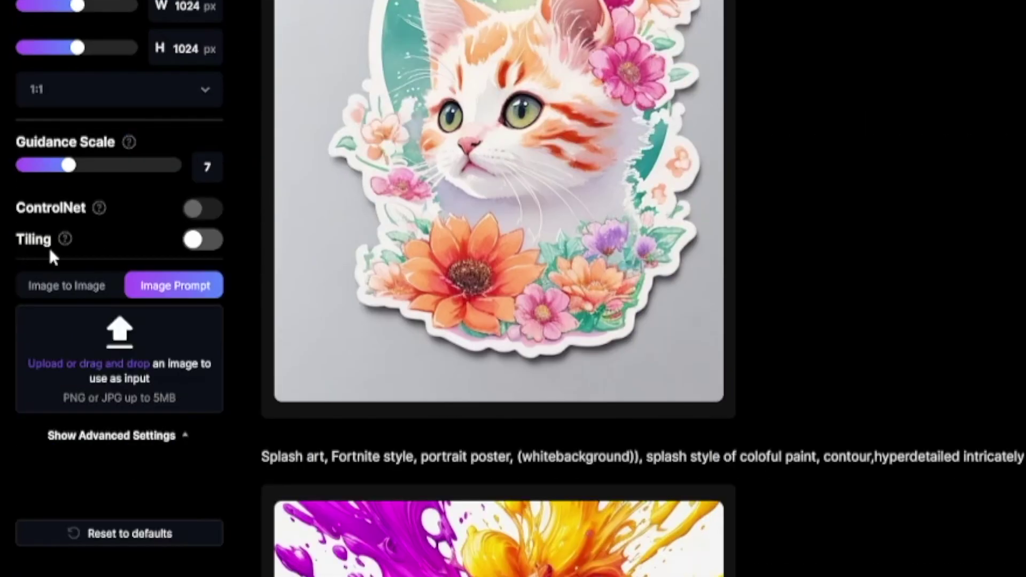
click(202, 241)
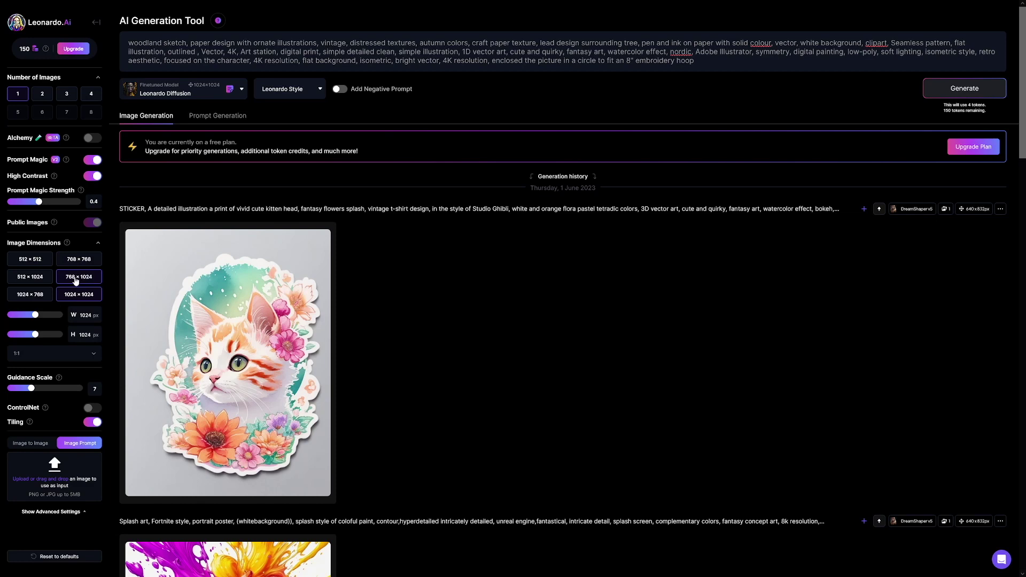
Step: Generate the image from the woodland sketch prompt and open the finished woodland pattern in the generation history
click(964, 88)
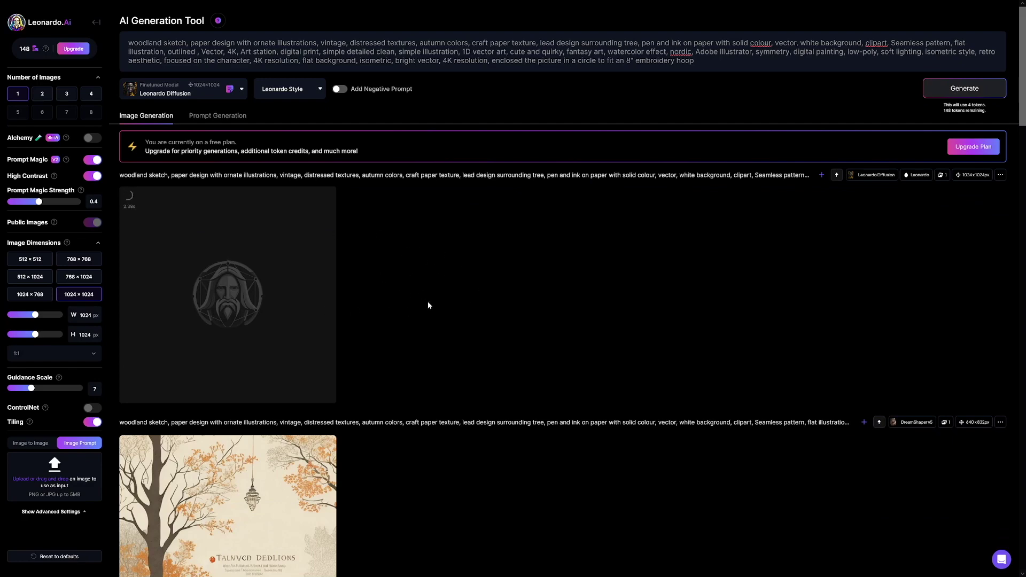
scroll(435, 277, down, 3)
scroll(424, 267, up, 3)
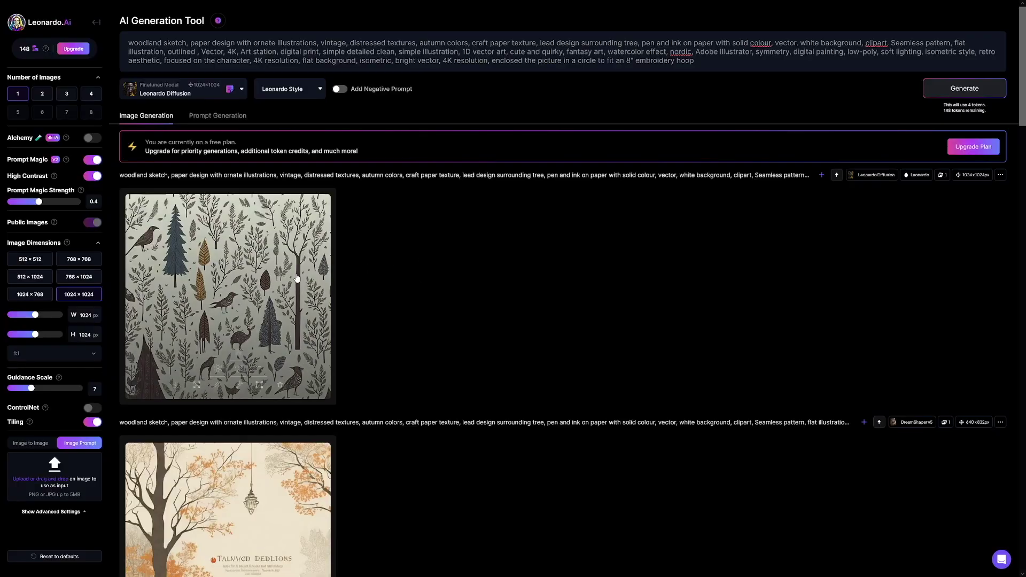
click(297, 278)
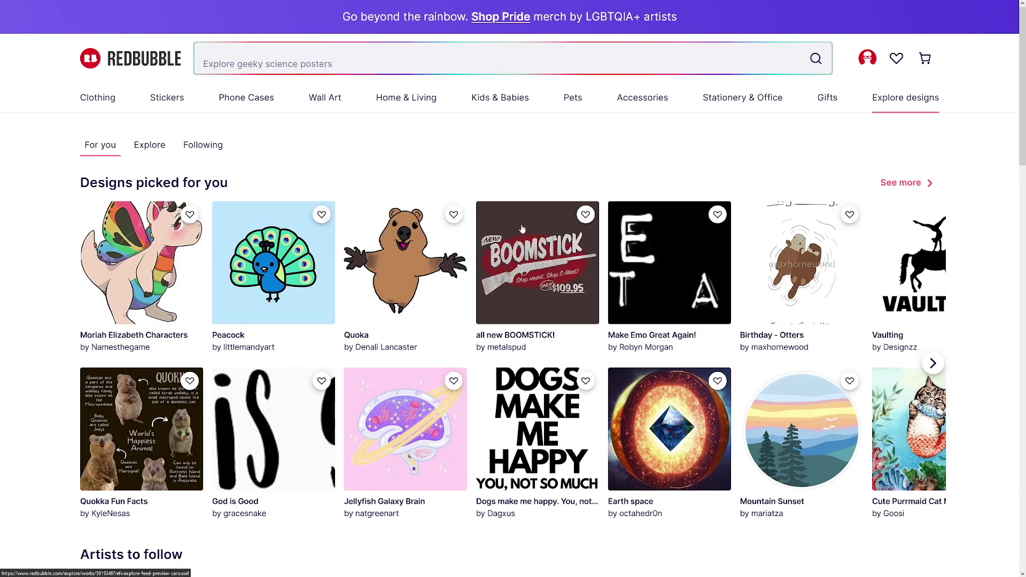
Step: On the Redbubble site, open the seller dashboard and add the woodland pattern image as a new work
scroll(522, 229, down, 5)
scroll(582, 329, up, 5)
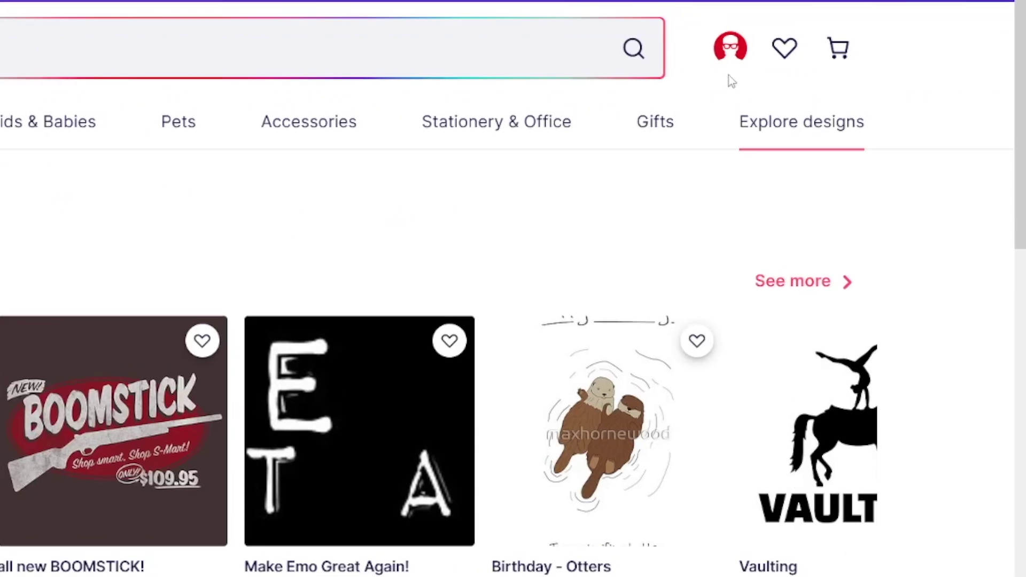
click(868, 57)
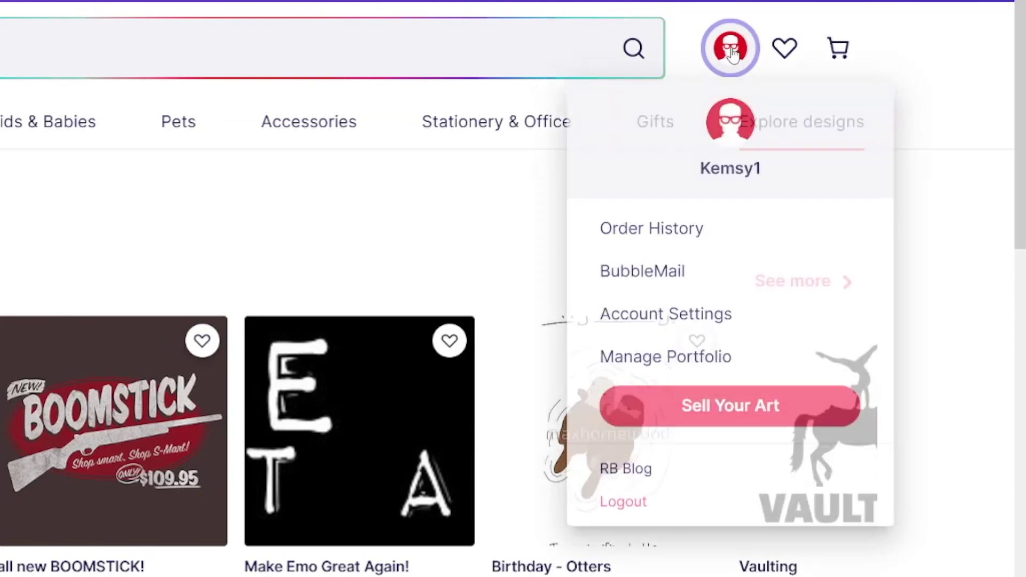
click(738, 419)
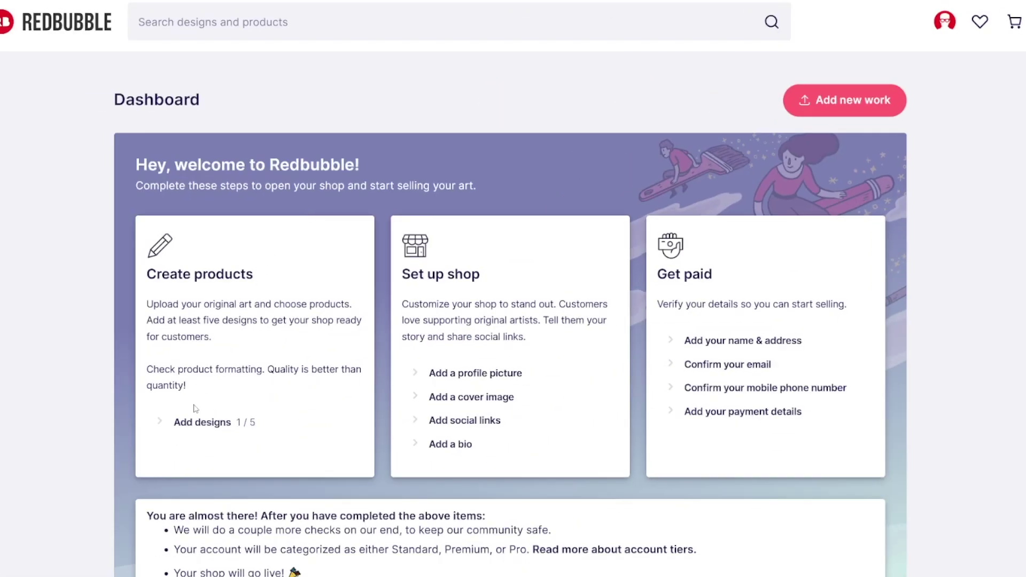
click(839, 104)
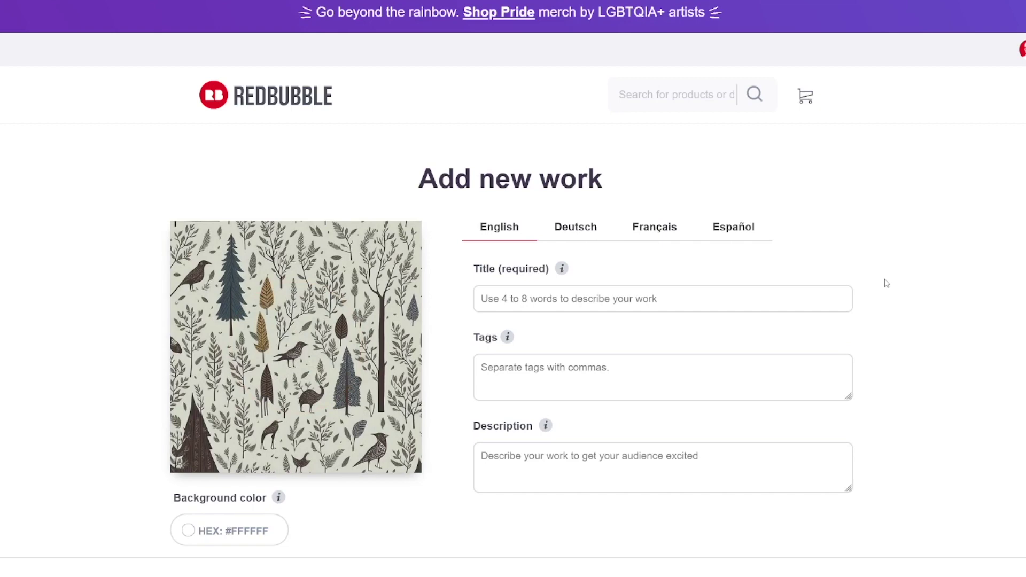
Step: Look through the product previews to examine how the woodland pattern is placed on each product type
scroll(885, 267, down, 1)
scroll(884, 266, down, 9)
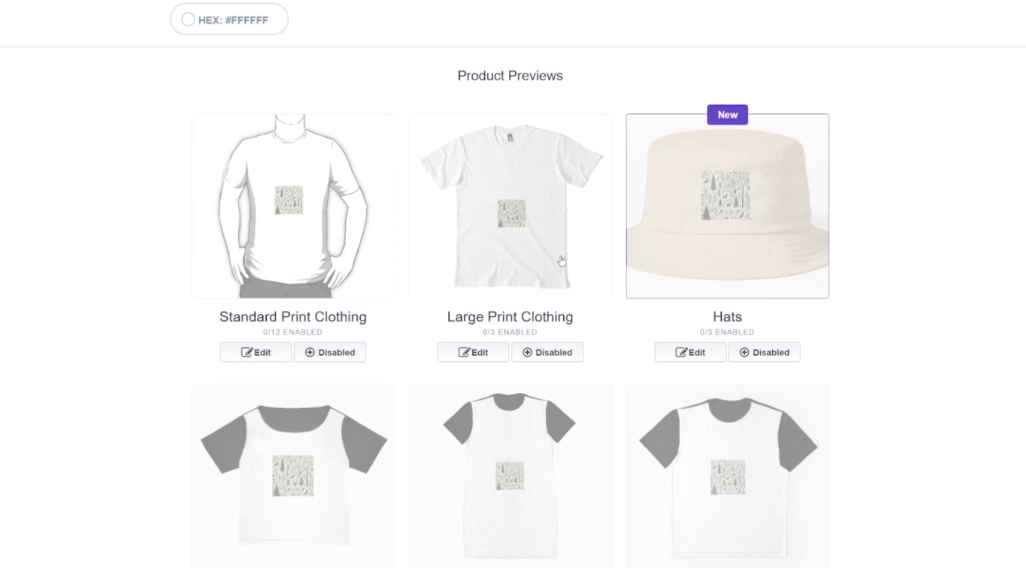
scroll(880, 278, down, 8)
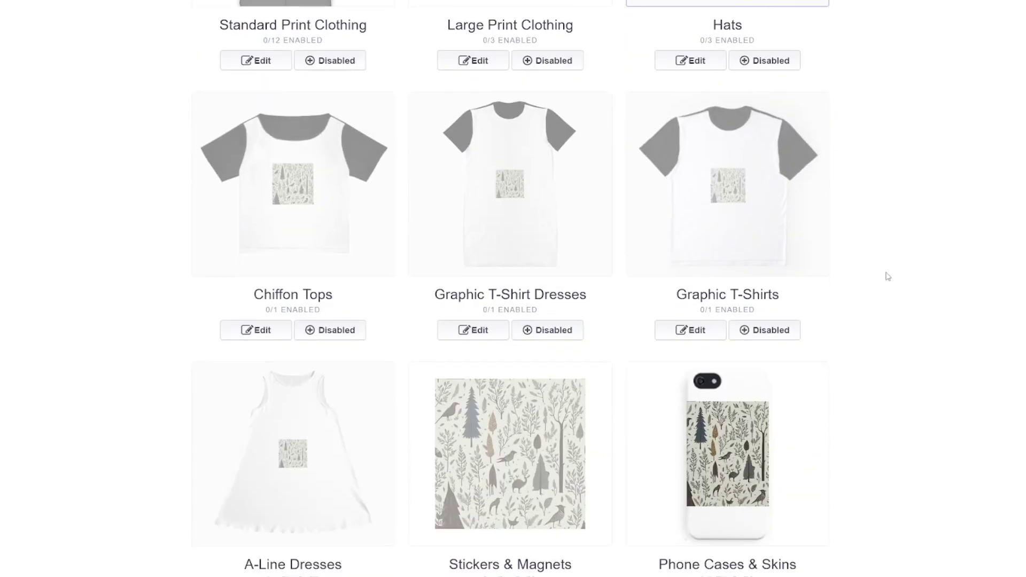
scroll(441, 256, down, 1)
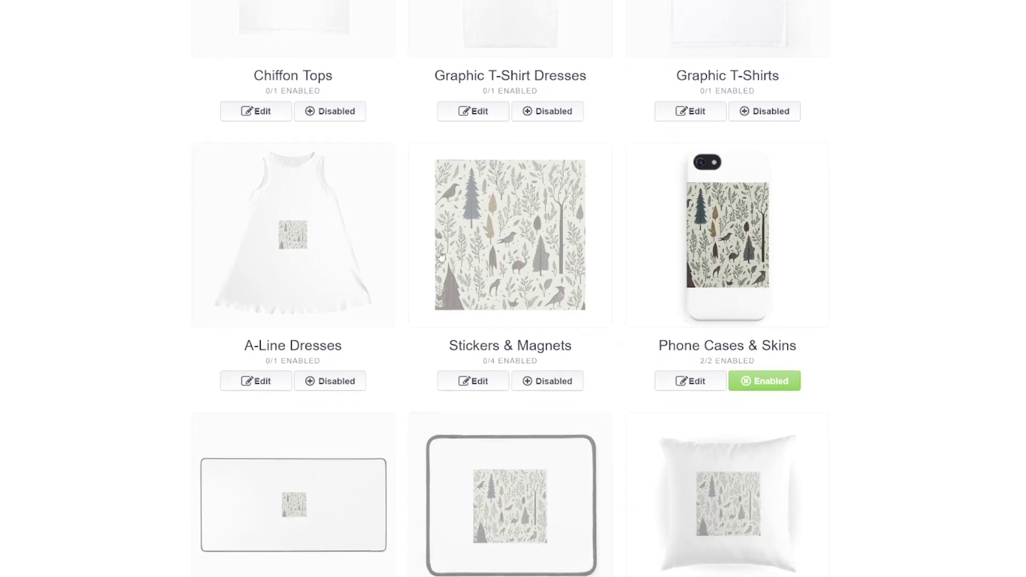
scroll(547, 255, down, 4)
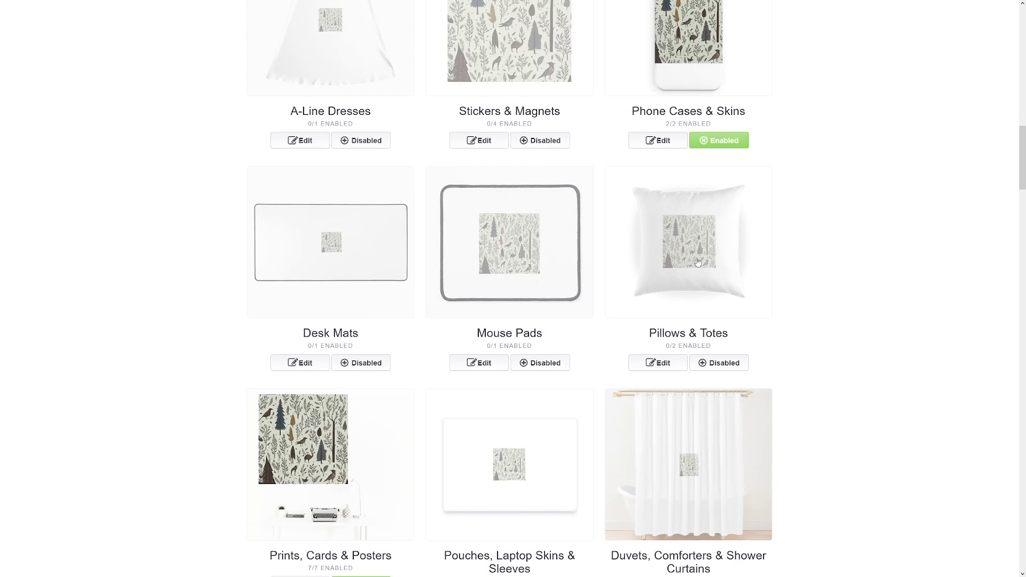
scroll(698, 262, down, 1)
scroll(698, 262, down, 2)
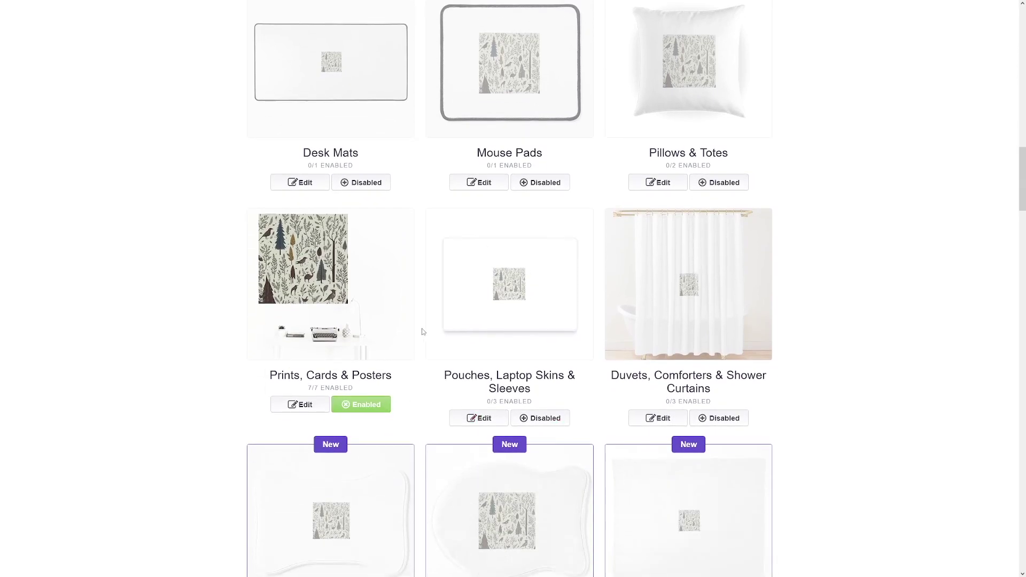
scroll(657, 324, down, 3)
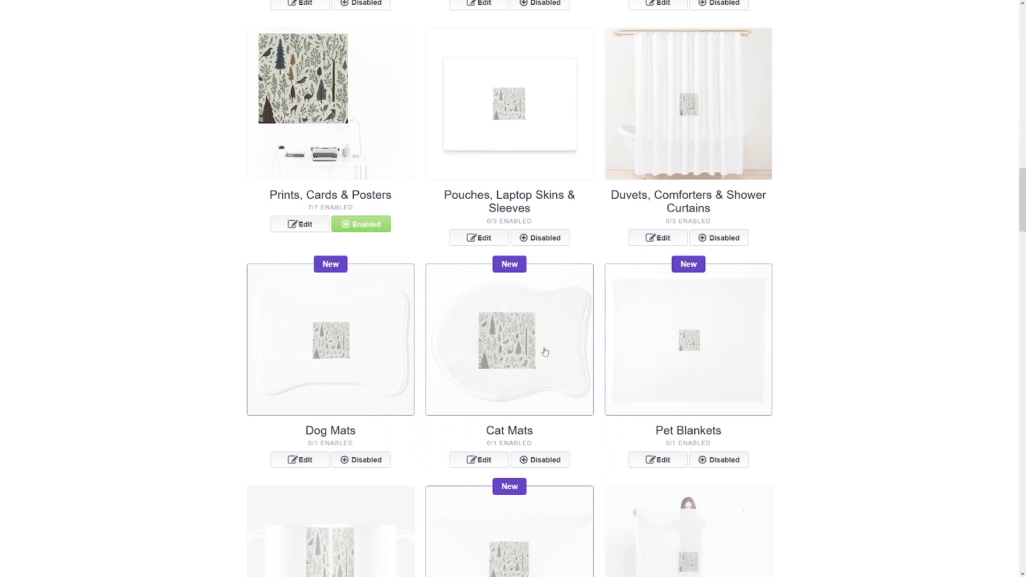
scroll(697, 340, up, 11)
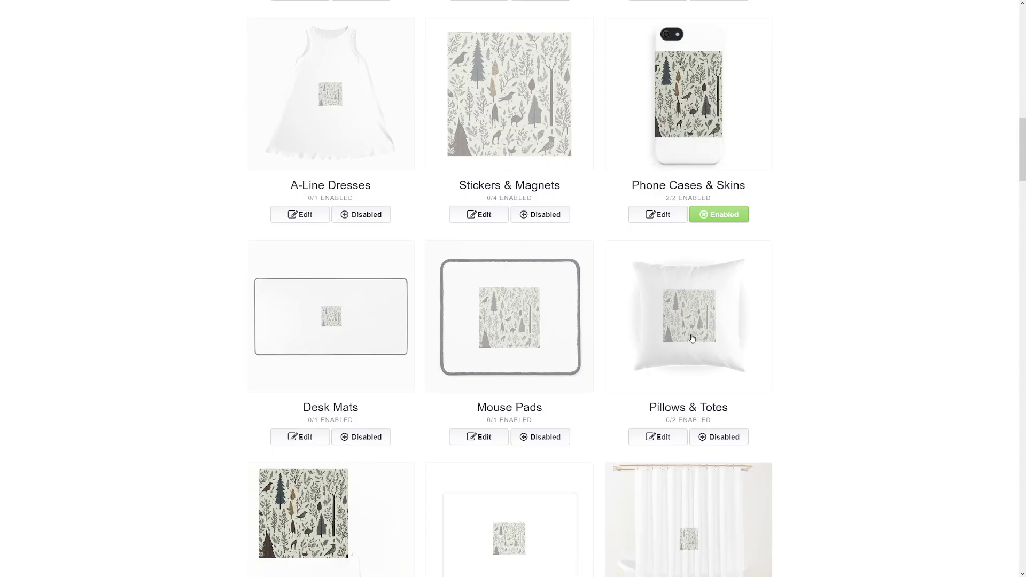
scroll(596, 253, up, 6)
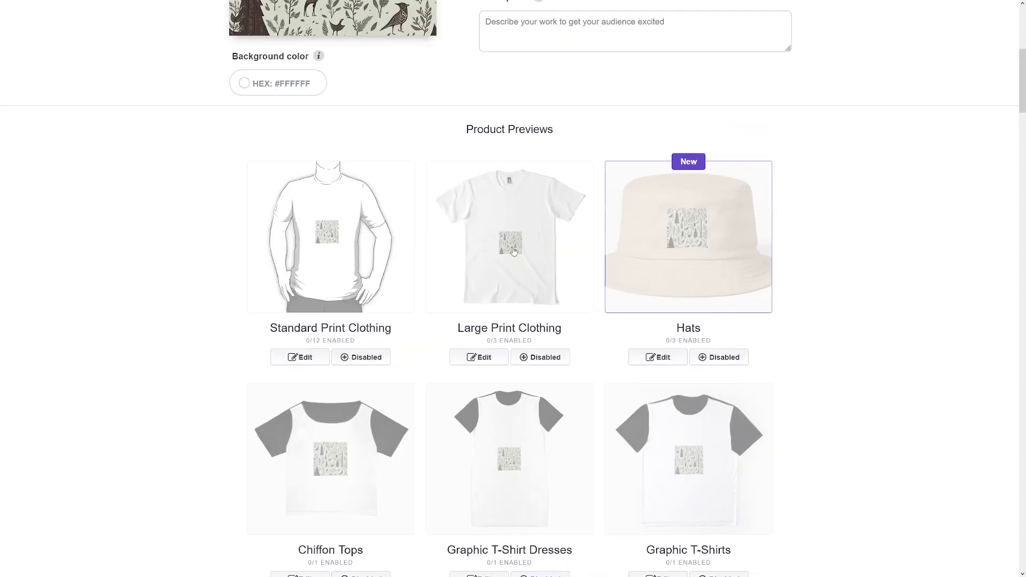
scroll(618, 249, down, 3)
scroll(823, 268, down, 5)
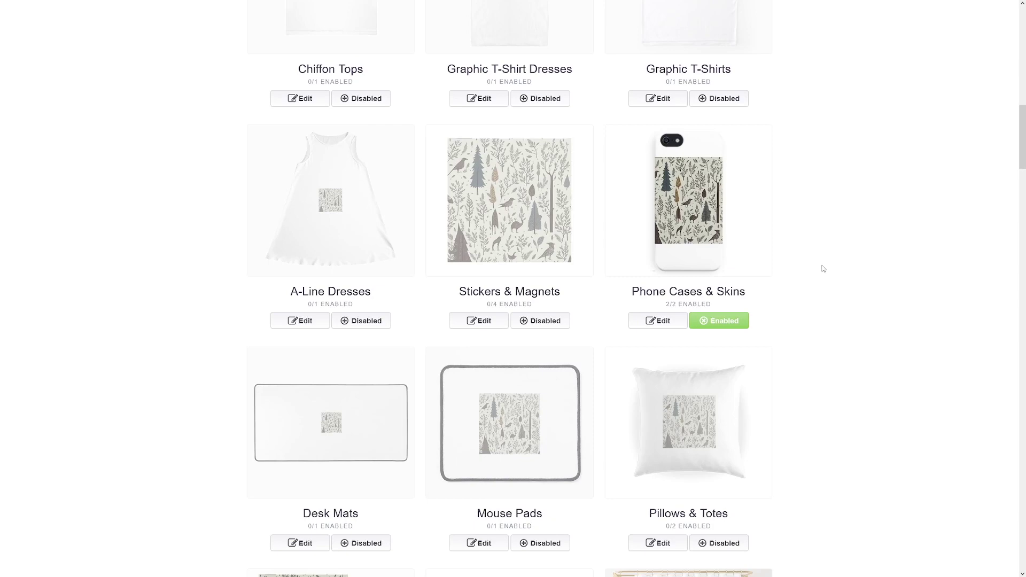
Step: Edit the Phone Cases & Skins design to repeat the woodland image as a Regular grid pattern and check its preview
click(697, 220)
scroll(778, 233, down, 3)
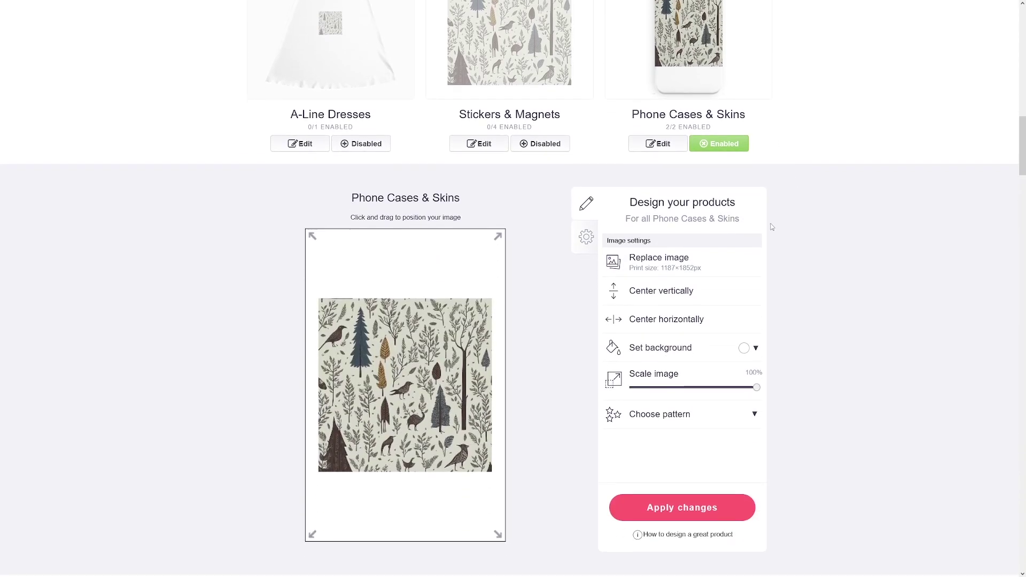
scroll(770, 209, up, 2)
scroll(773, 287, down, 3)
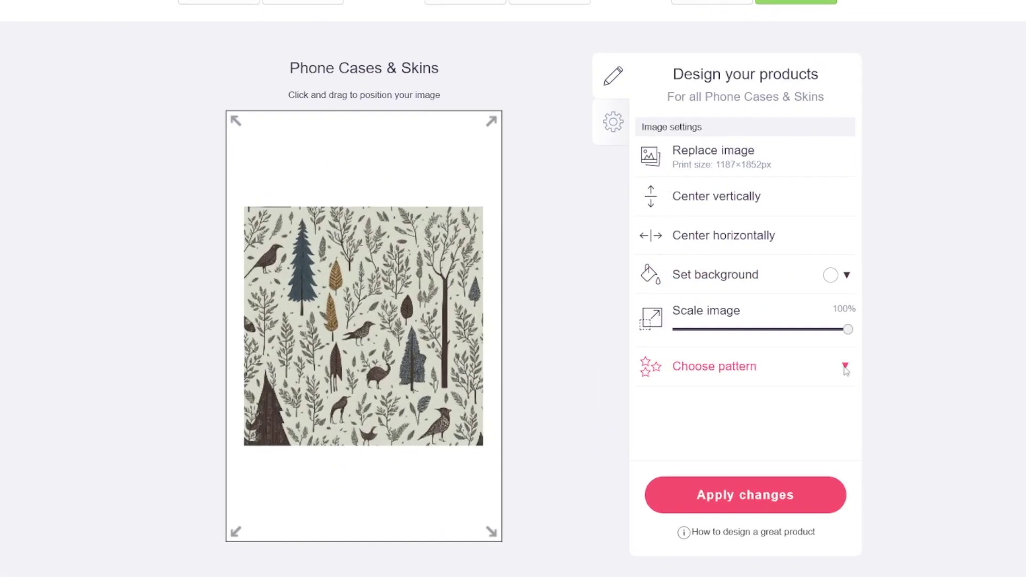
click(845, 370)
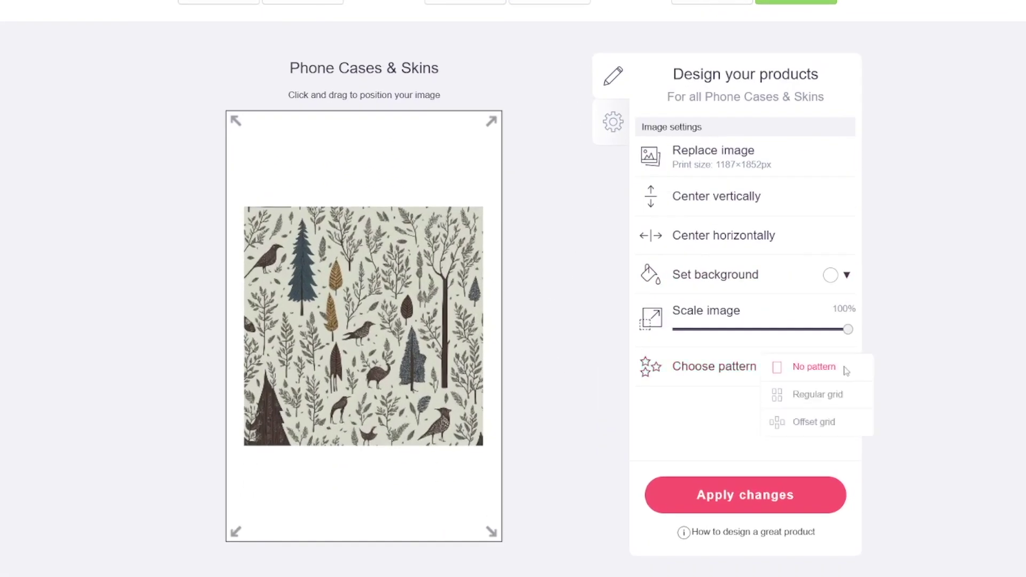
click(817, 396)
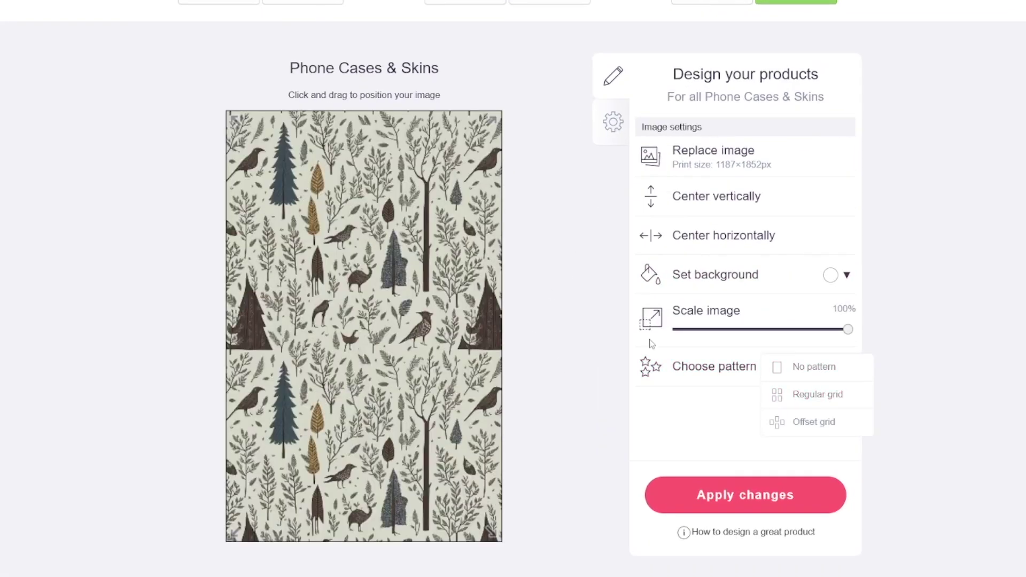
scroll(674, 241, up, 5)
click(767, 109)
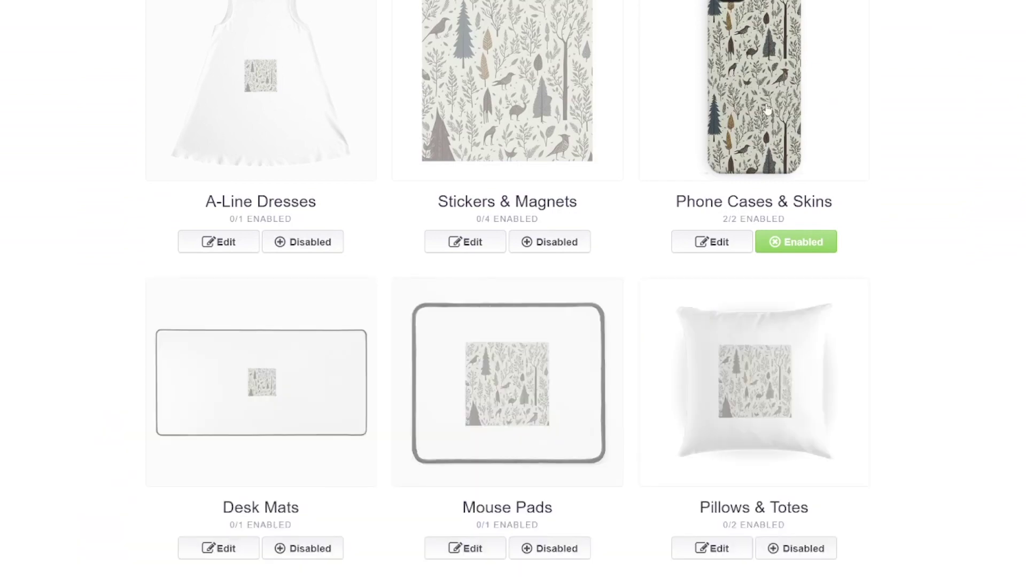
click(767, 110)
scroll(898, 238, down, 2)
scroll(820, 297, up, 5)
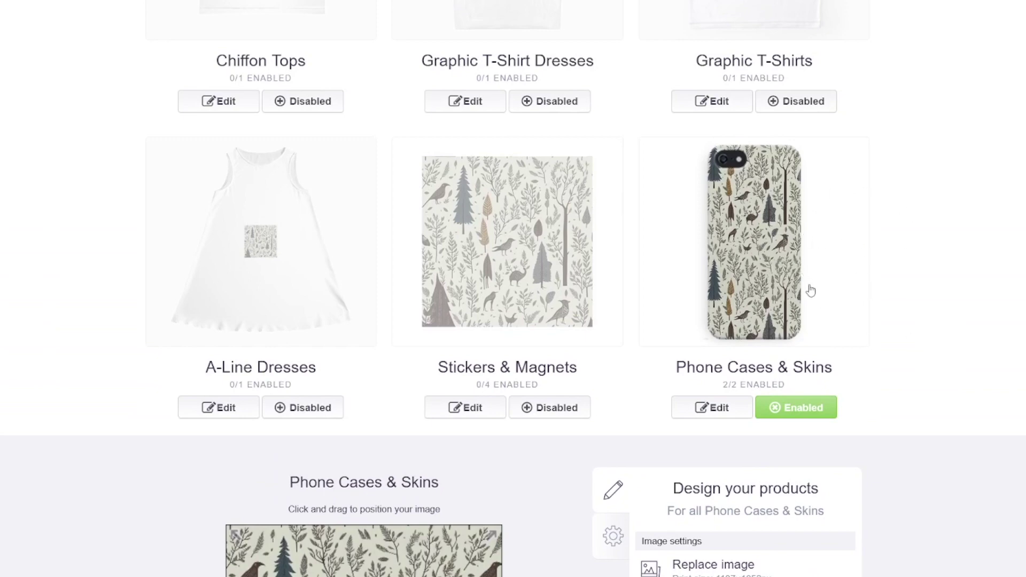
Step: Edit the Pillows & Totes design to repeat the woodland image as a Regular grid pattern
scroll(817, 295, down, 8)
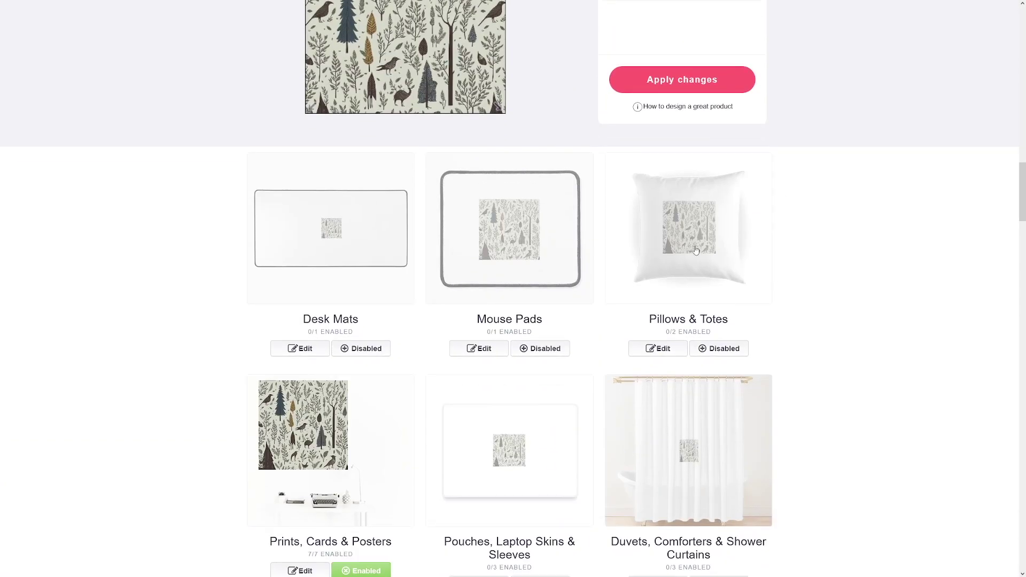
click(696, 250)
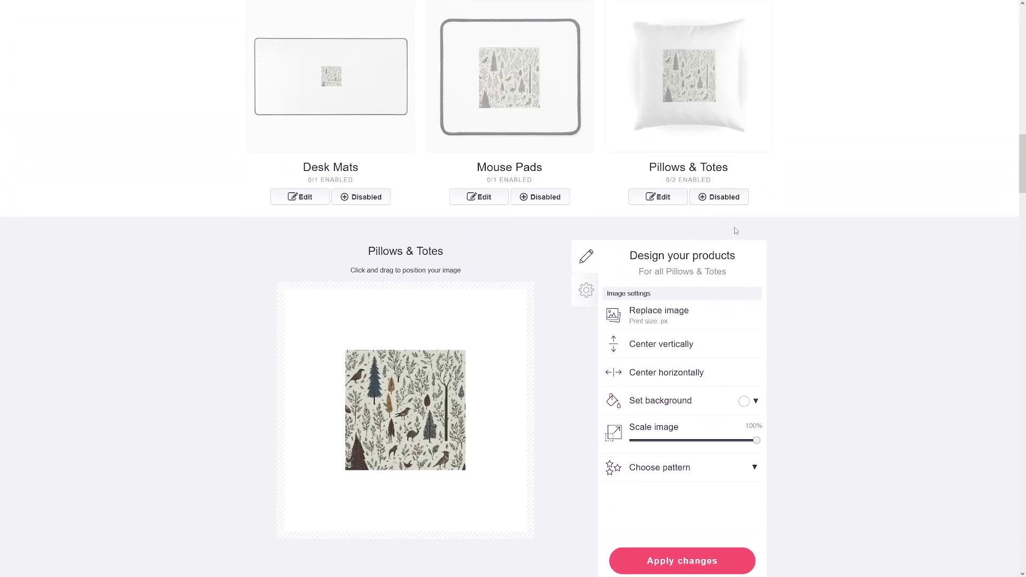
scroll(891, 278, down, 1)
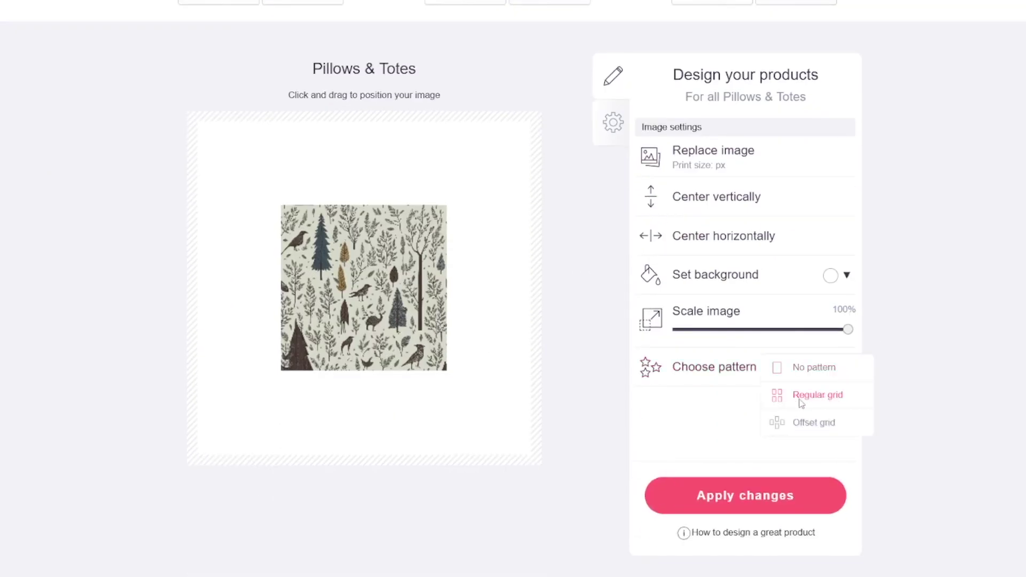
click(812, 398)
scroll(592, 385, up, 6)
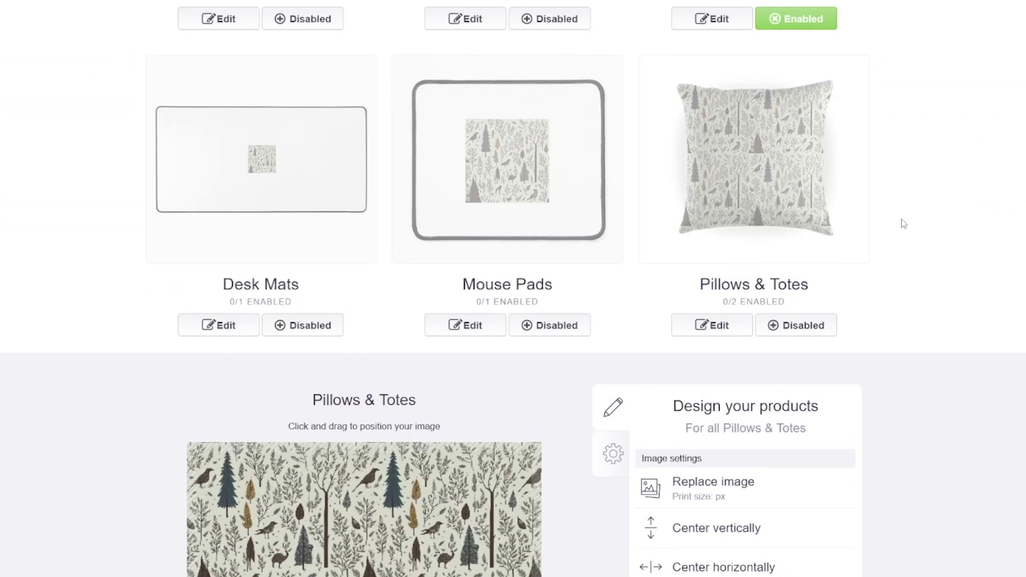
Step: Enable the Pillows & Totes and Mouse Pads products for the woodland work
click(520, 210)
scroll(879, 298, down, 3)
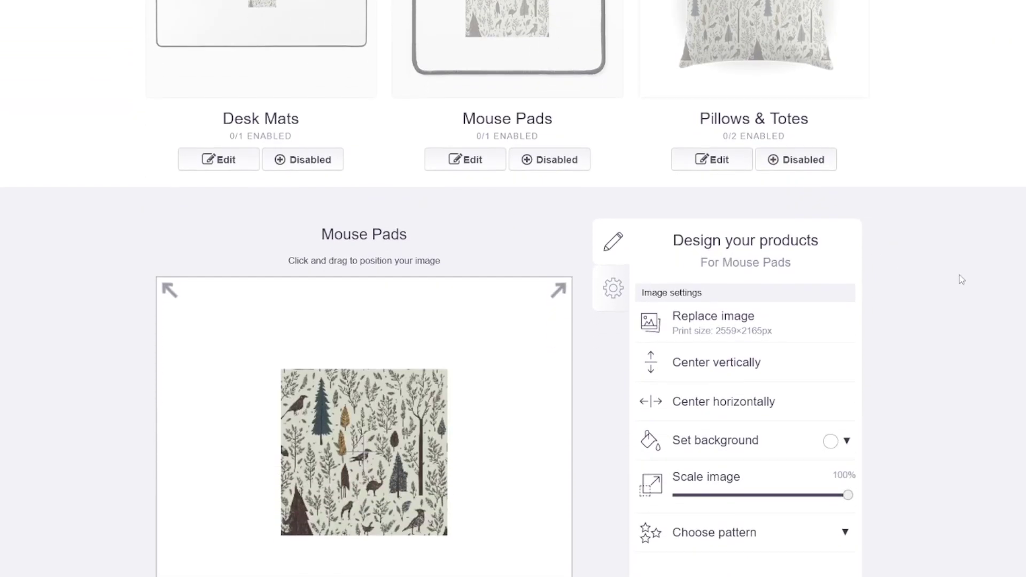
scroll(852, 363, up, 3)
click(796, 325)
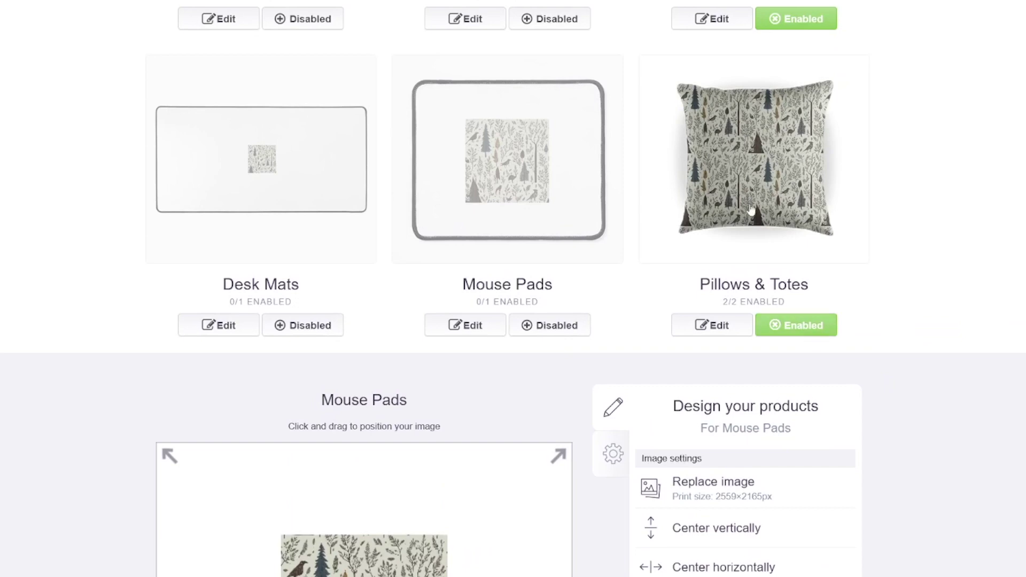
scroll(627, 300, up, 5)
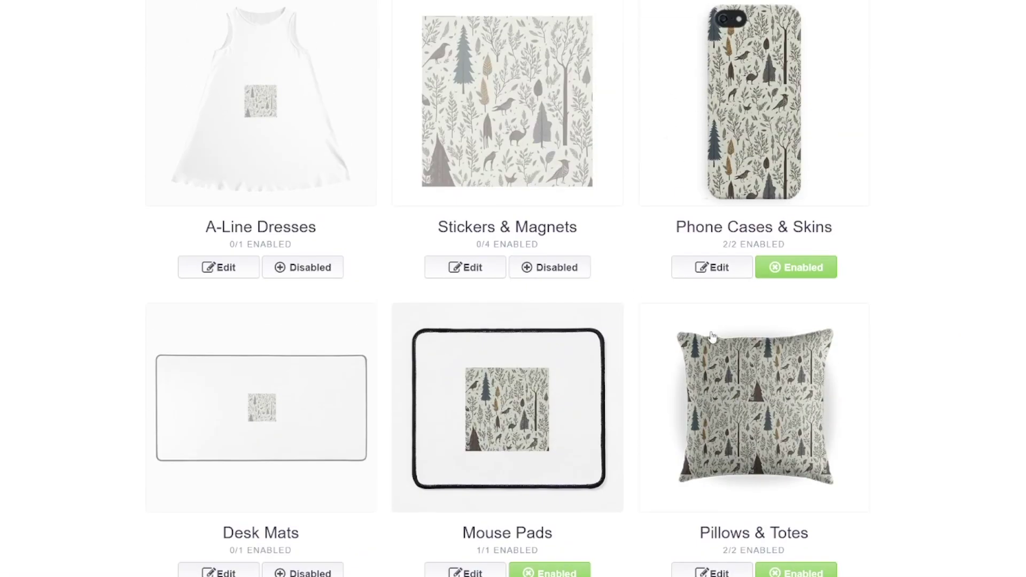
Step: Edit the Cat Mats design to repeat the woodland image as a Regular grid pattern
scroll(614, 351, down, 10)
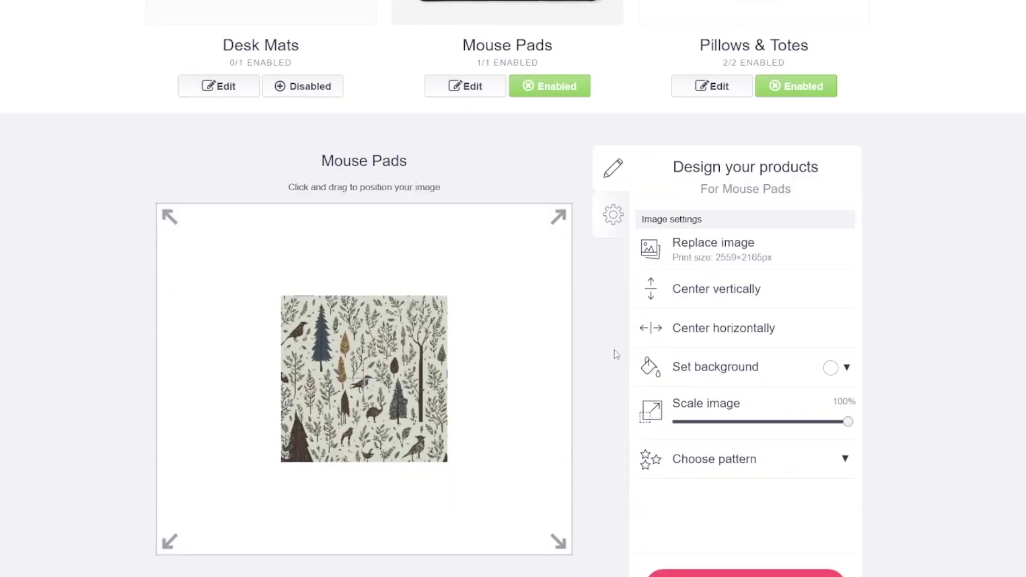
scroll(614, 354, down, 3)
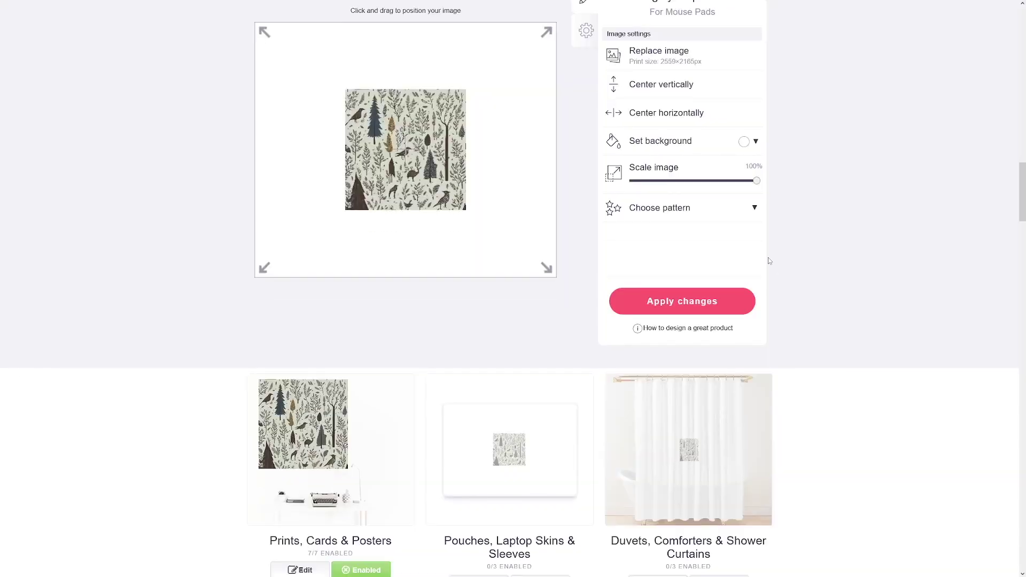
scroll(770, 261, down, 9)
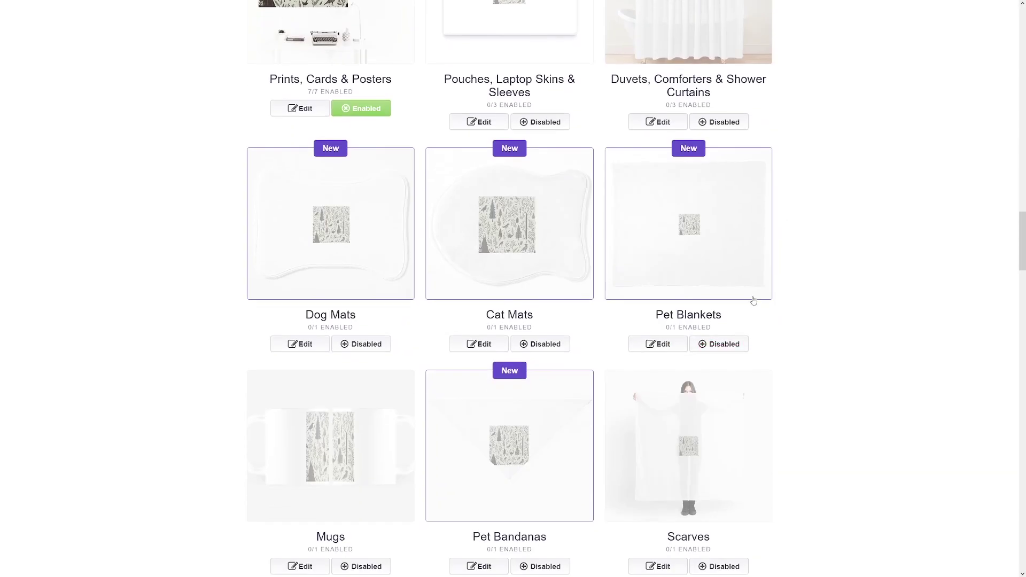
click(513, 269)
scroll(555, 292, down, 8)
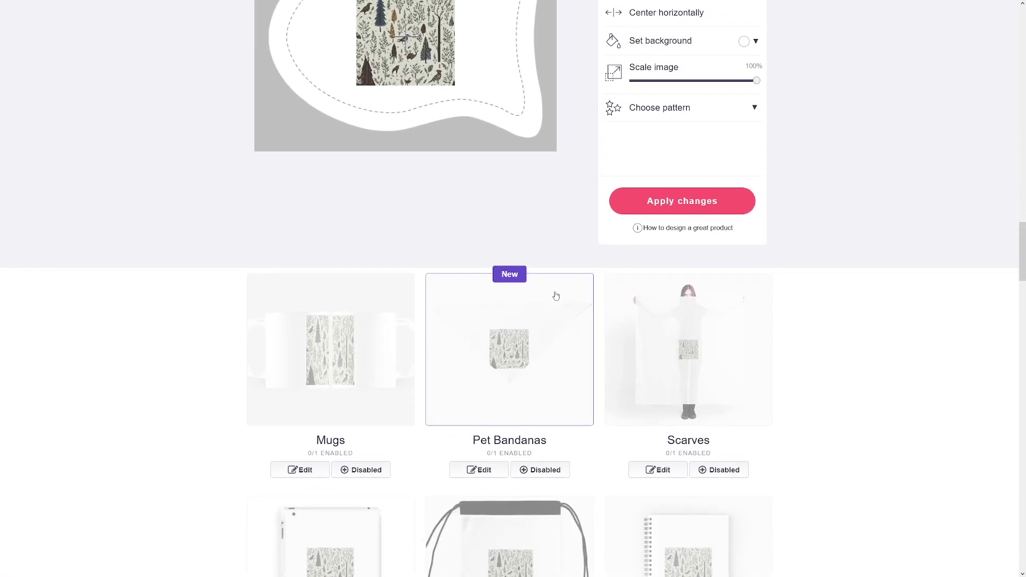
scroll(560, 295, up, 3)
click(690, 285)
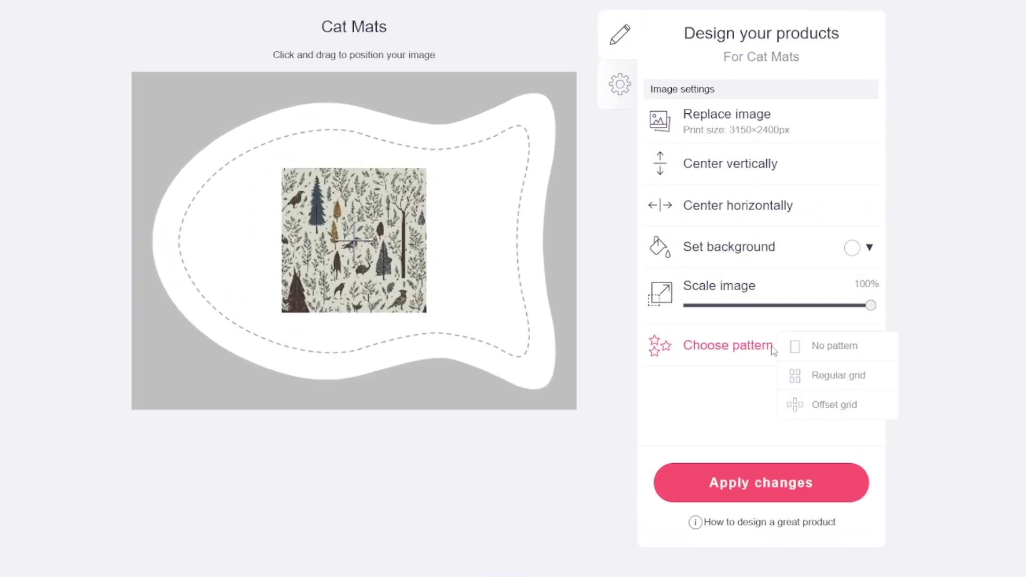
click(816, 376)
scroll(442, 354, up, 2)
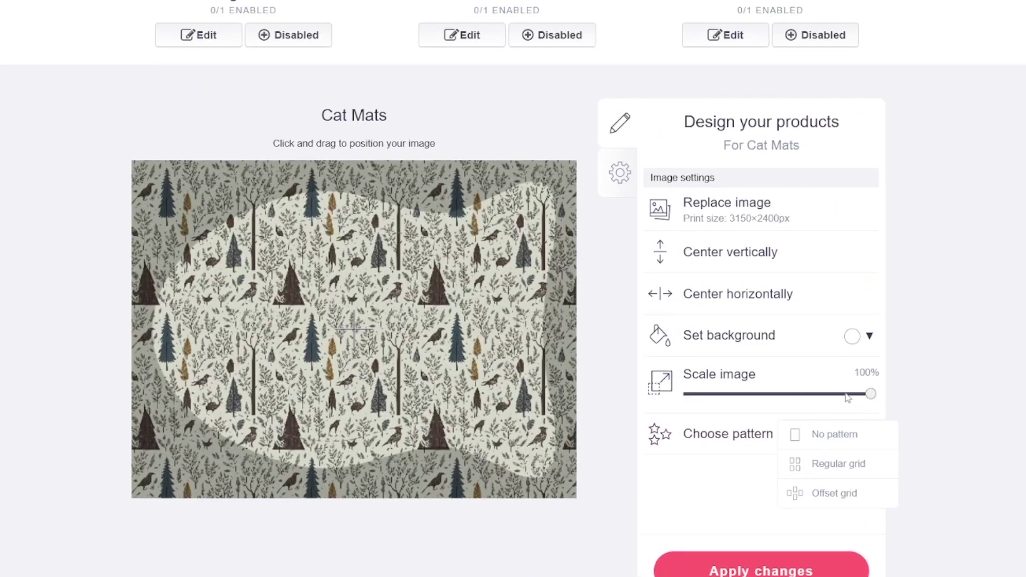
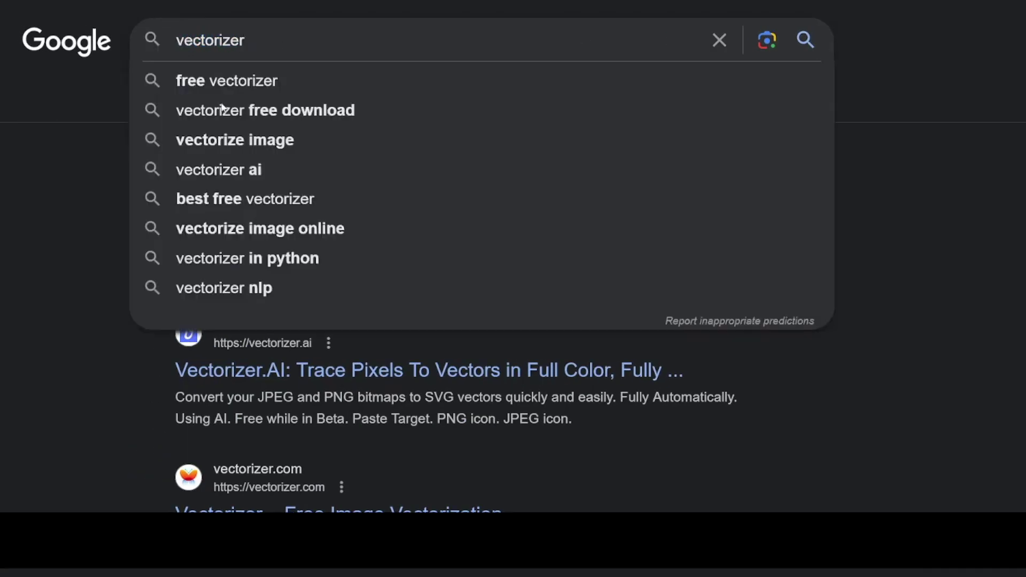
Step: Open Vectorizer.AI from the Google results, vectorize the woodland pattern image and download the result
click(136, 236)
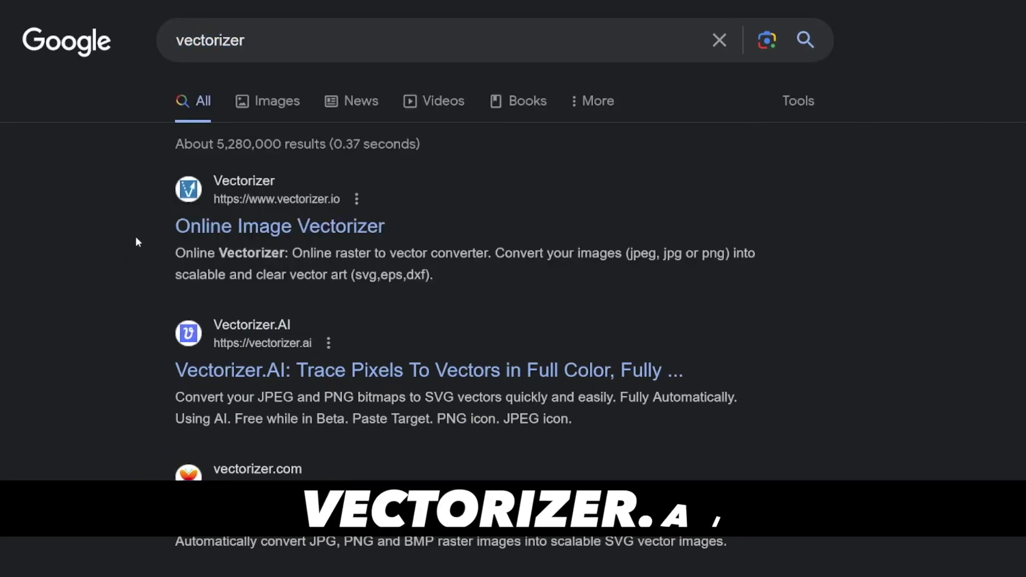
click(282, 380)
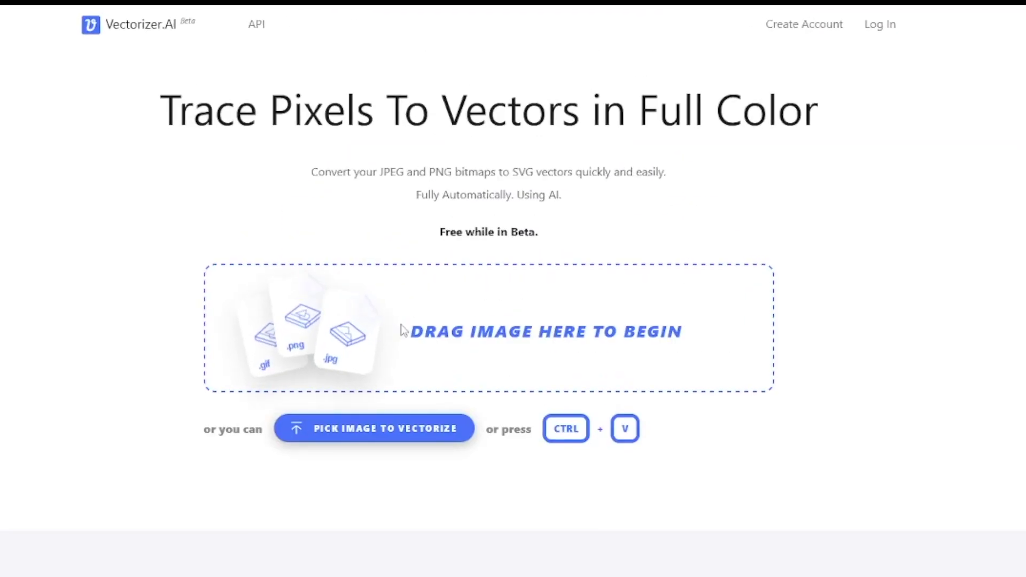
click(404, 331)
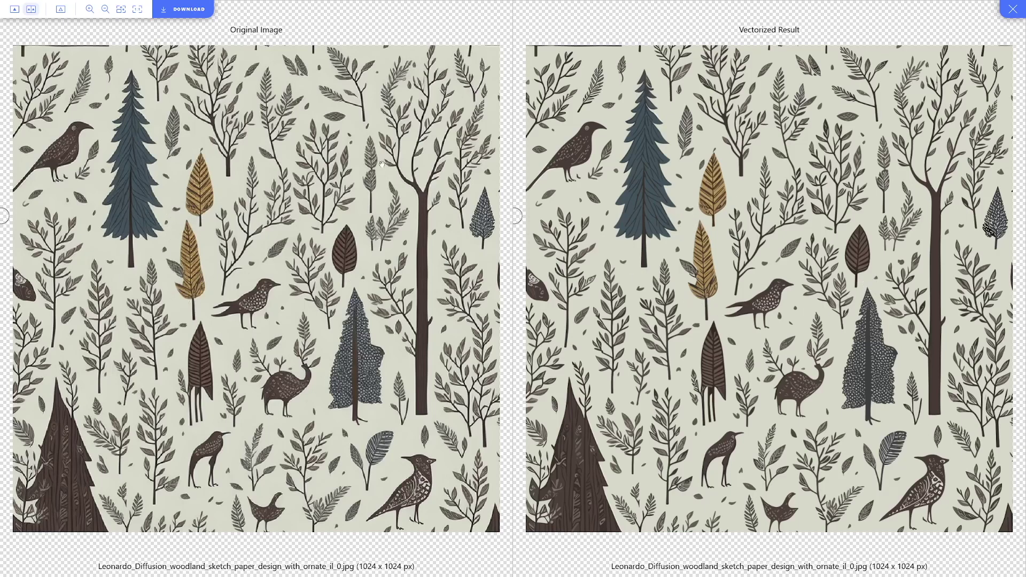
click(200, 15)
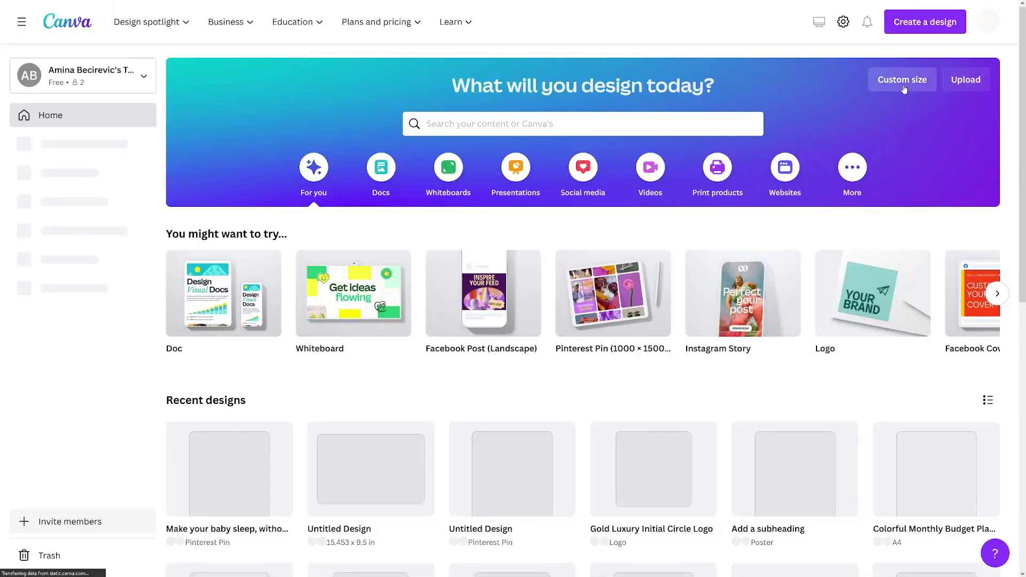
Step: In Canva, create a new design with a custom size of 4500 × 4500 px
click(892, 85)
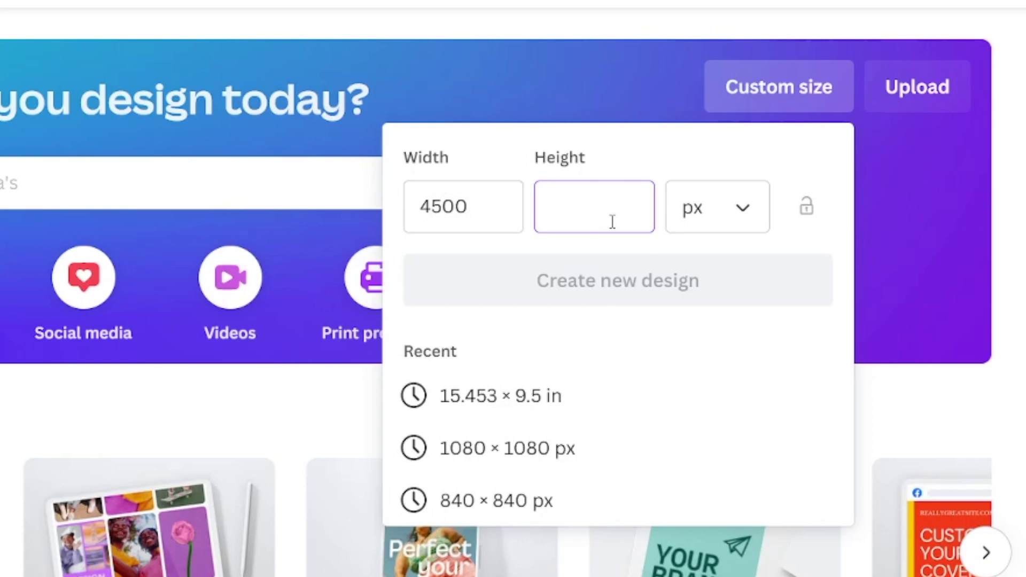
text(450)
key(ctrl+a)
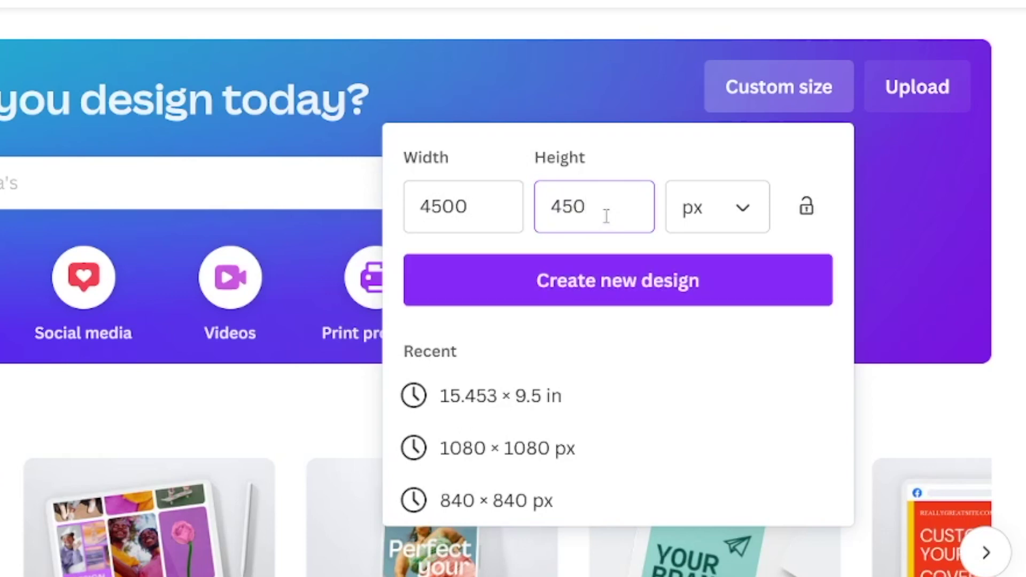
click(645, 284)
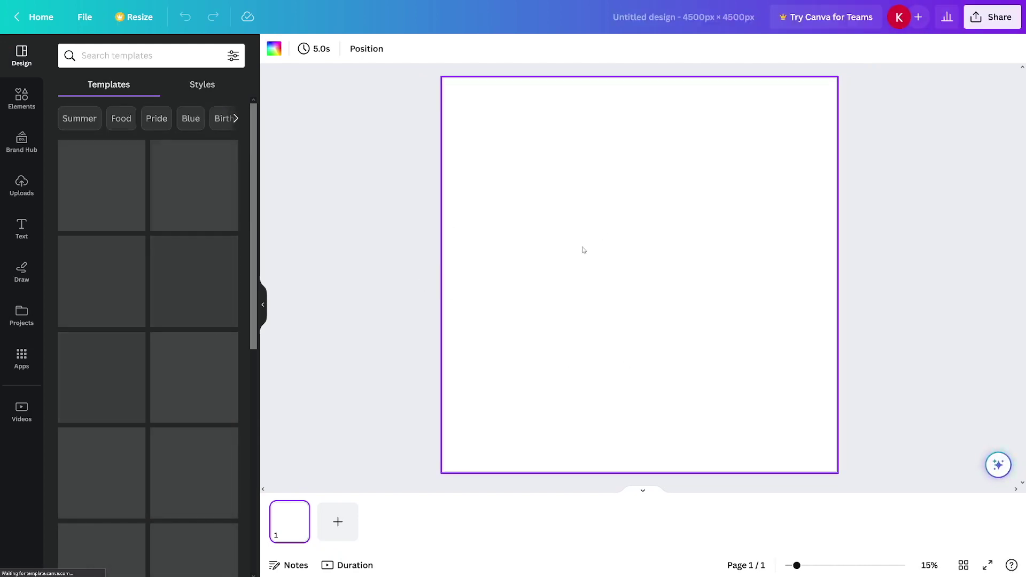
Step: Place the uploaded woodland pattern on the blank page enlarged to fill the canvas, and open the design's download options
click(22, 194)
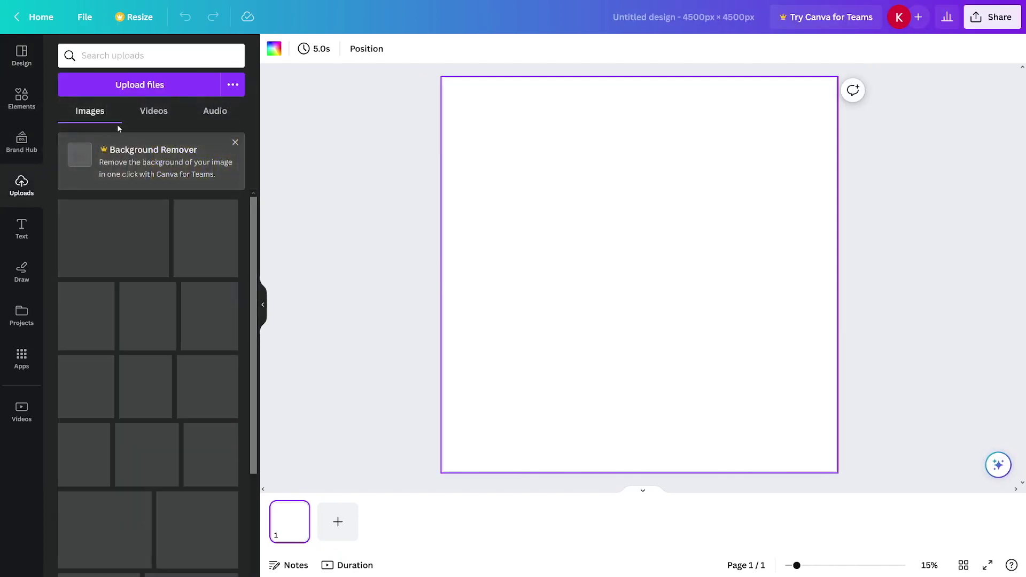
drag(83, 225, 536, 115)
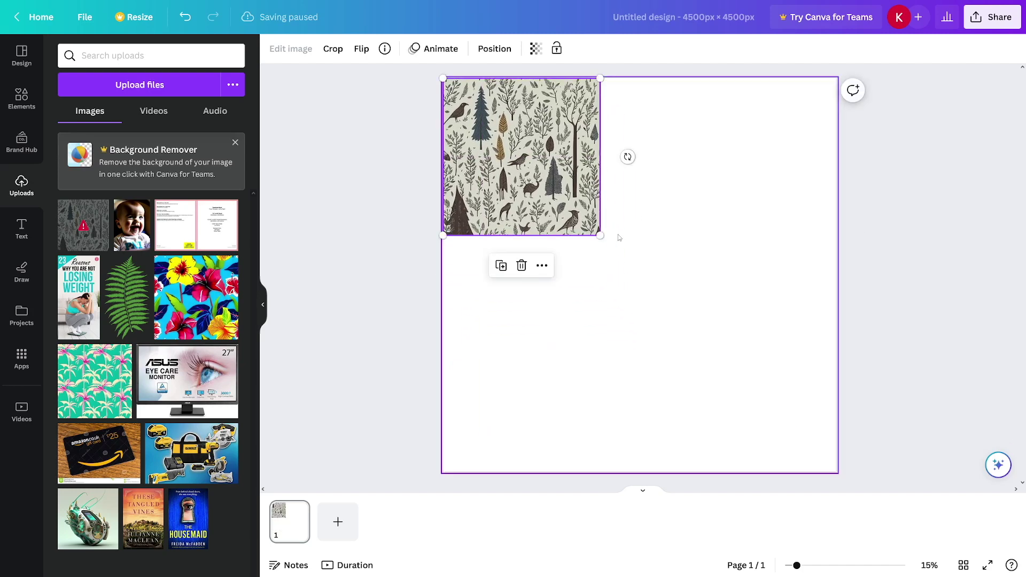
drag(600, 236, 832, 473)
click(842, 342)
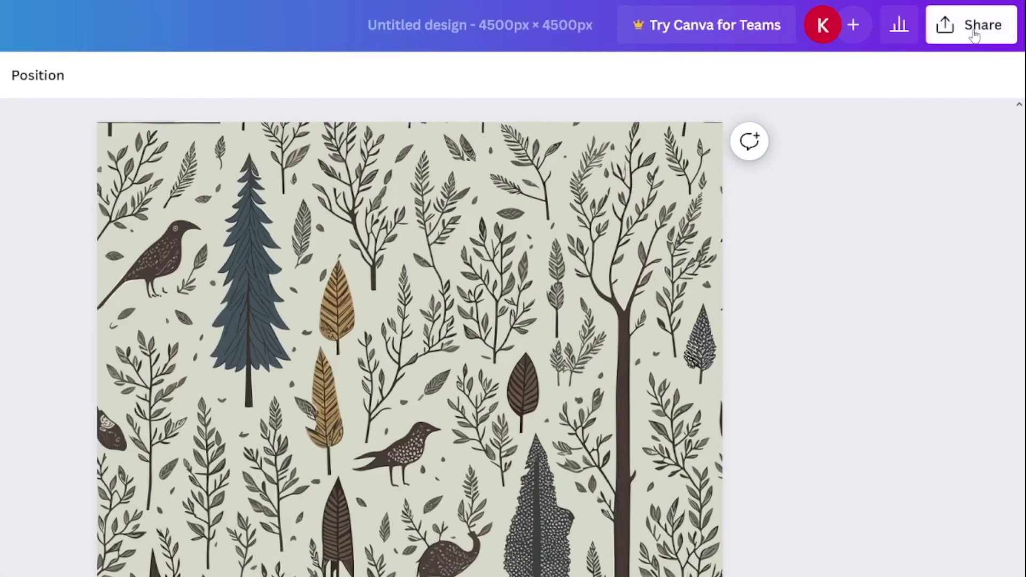
click(974, 35)
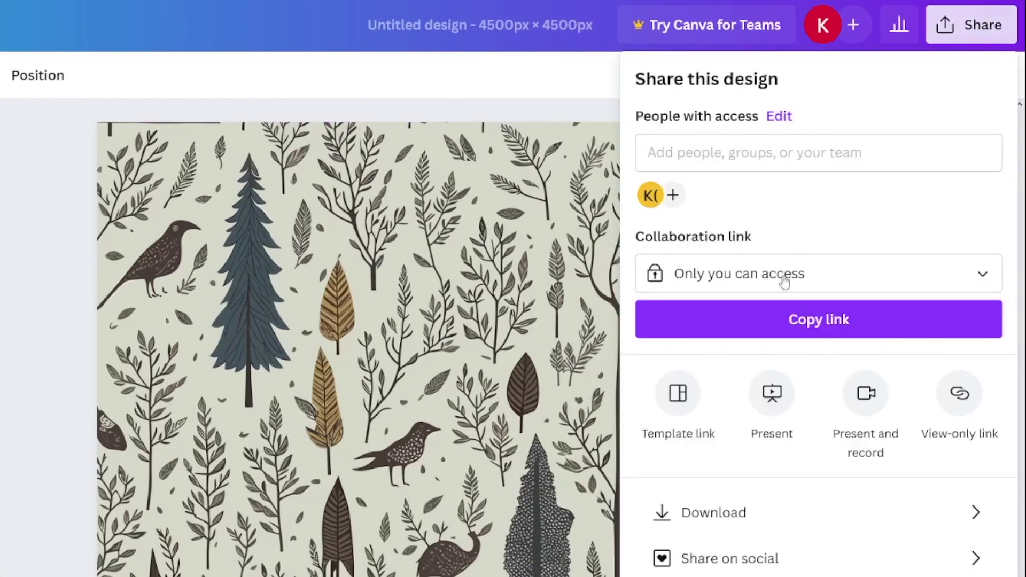
click(730, 517)
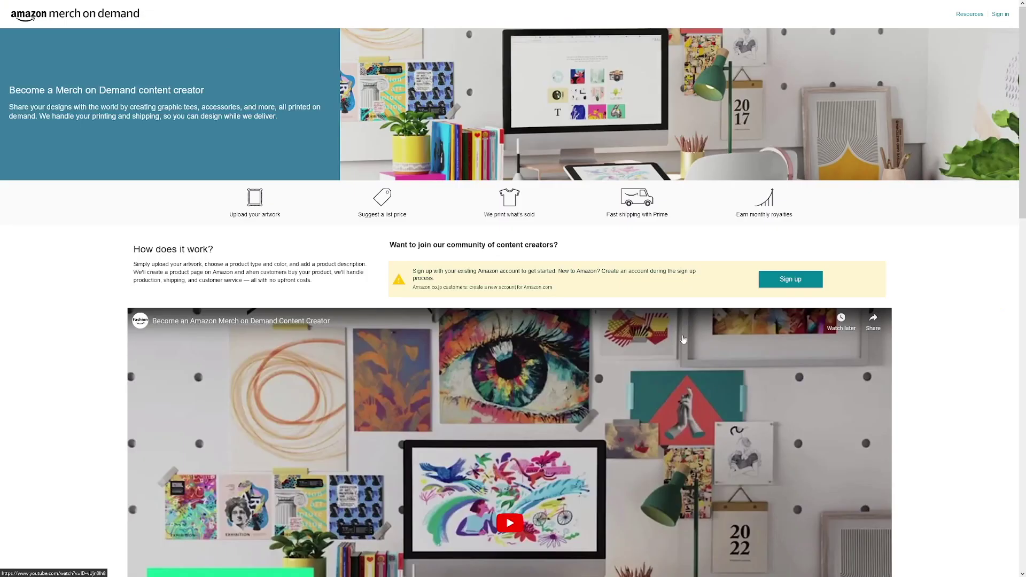
Step: Look through the Amazon Merch on Demand and Printful landing pages to see what each print-on-demand service offers
scroll(626, 331, down, 9)
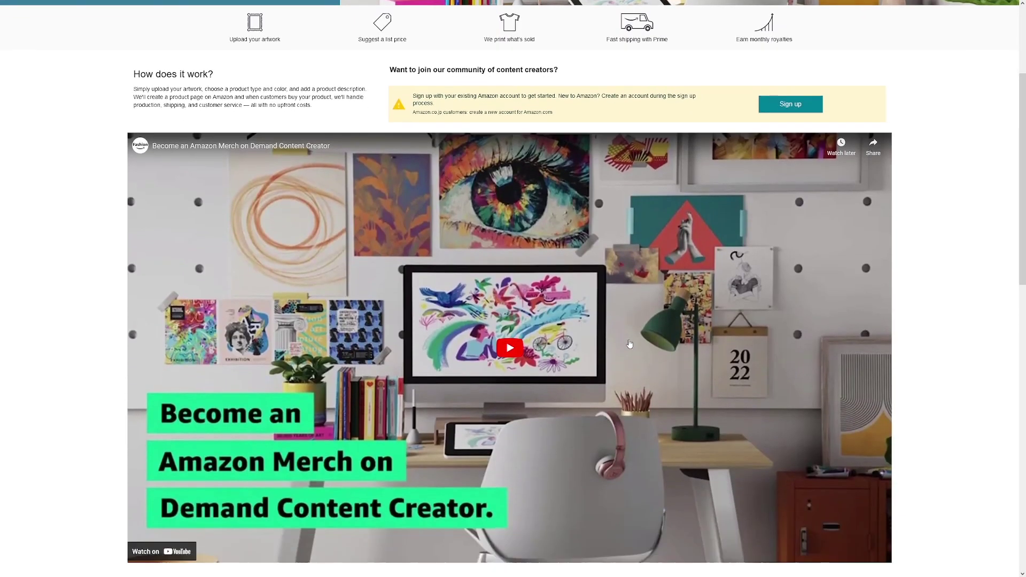
scroll(627, 331, down, 5)
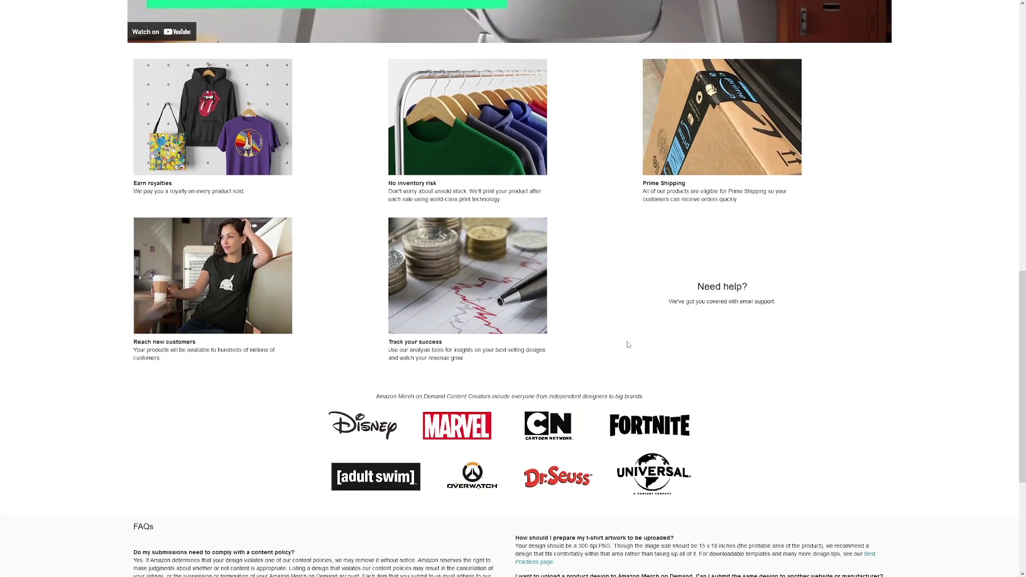
scroll(627, 344, up, 14)
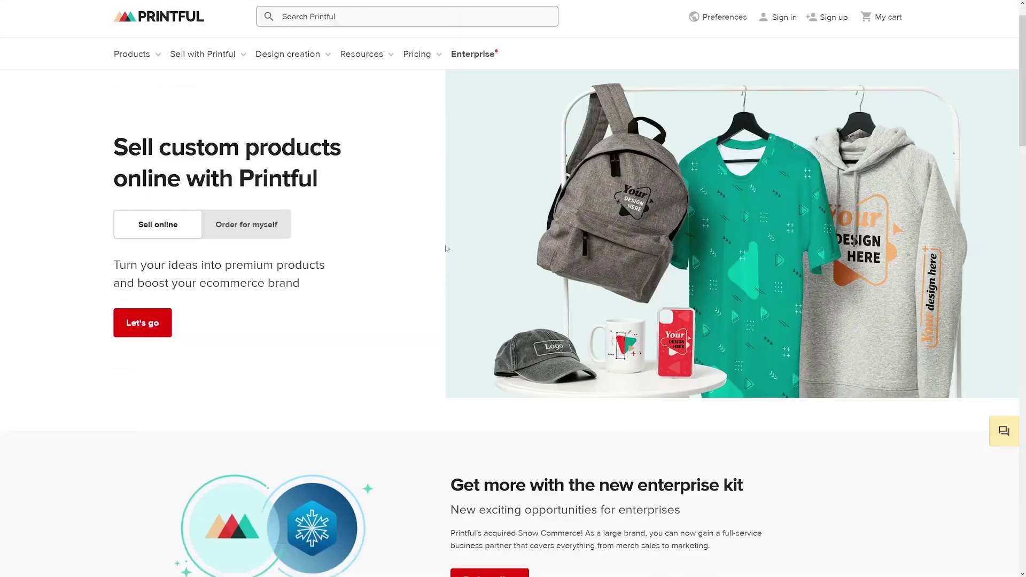
scroll(466, 289, down, 3)
scroll(466, 288, up, 3)
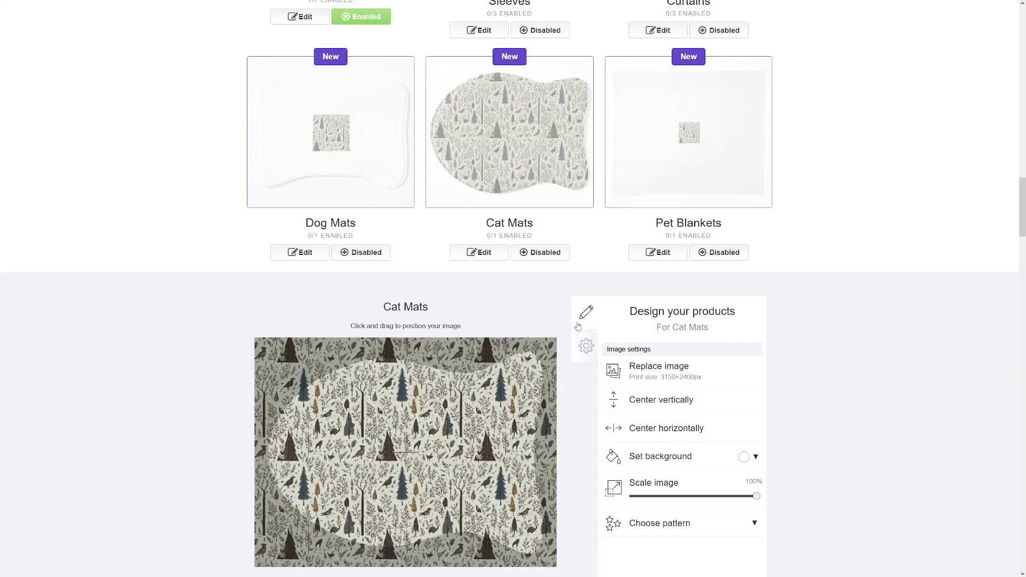
Step: Back on Redbubble, examine the woodland pattern previews across the pet, home and phone case products
scroll(771, 327, up, 1)
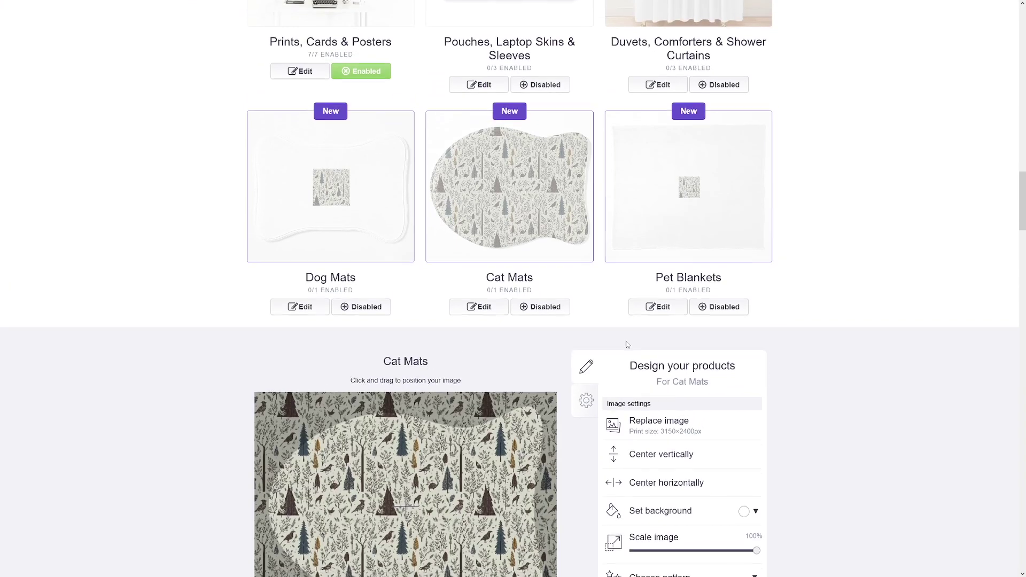
scroll(369, 232, down, 3)
scroll(500, 363, up, 5)
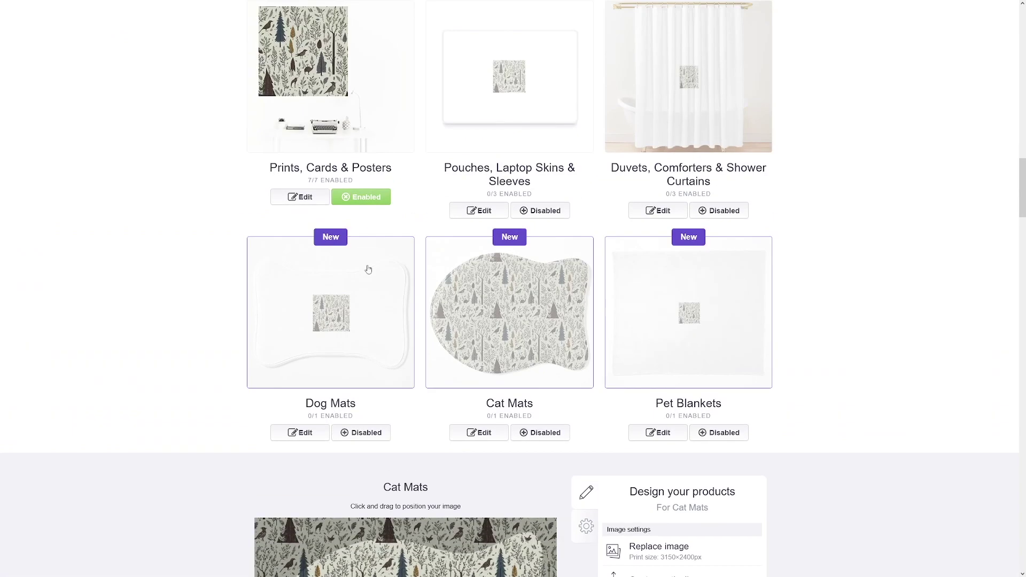
scroll(620, 386, up, 9)
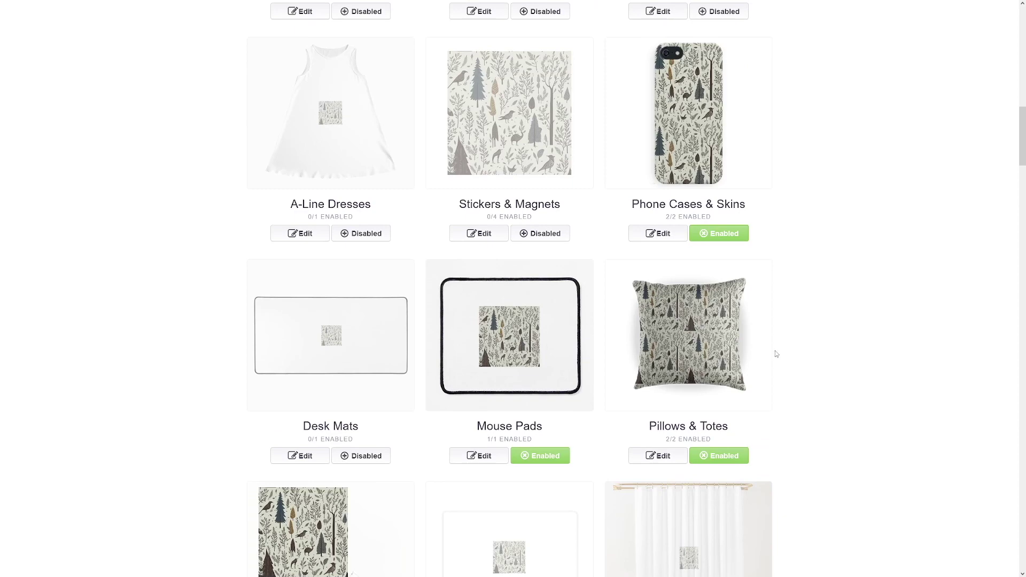
scroll(777, 353, up, 1)
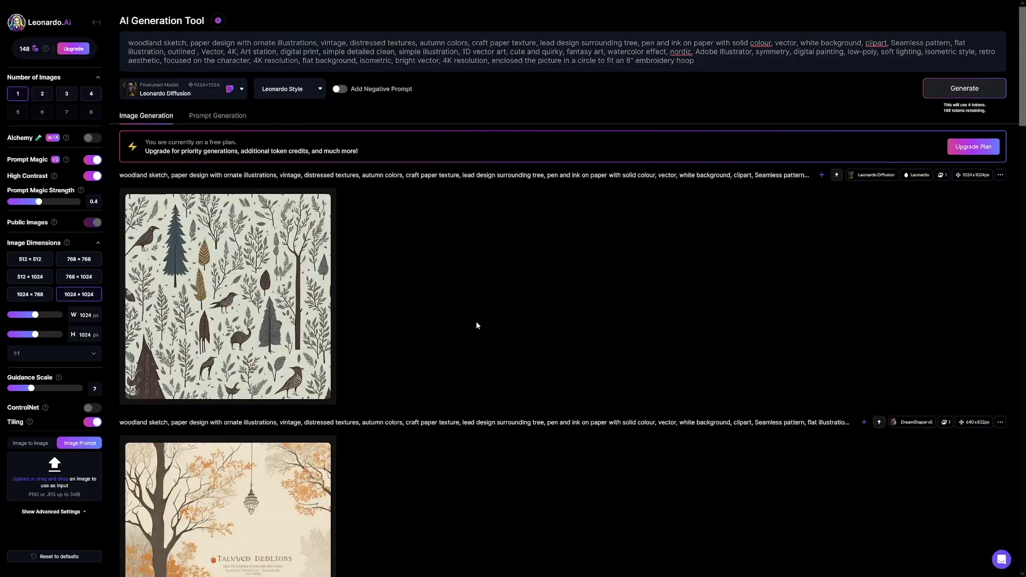
Step: In Leonardo.Ai's community finetuned models, filter by the Textures category and open the Memphis Patterns model's details
mouse_move(318, 362)
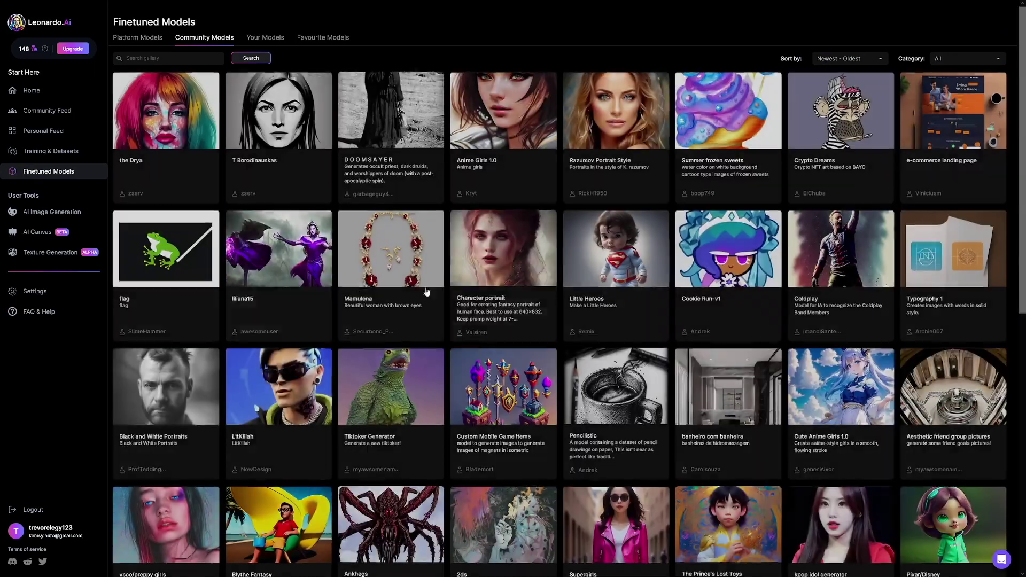
scroll(513, 349, down, 3)
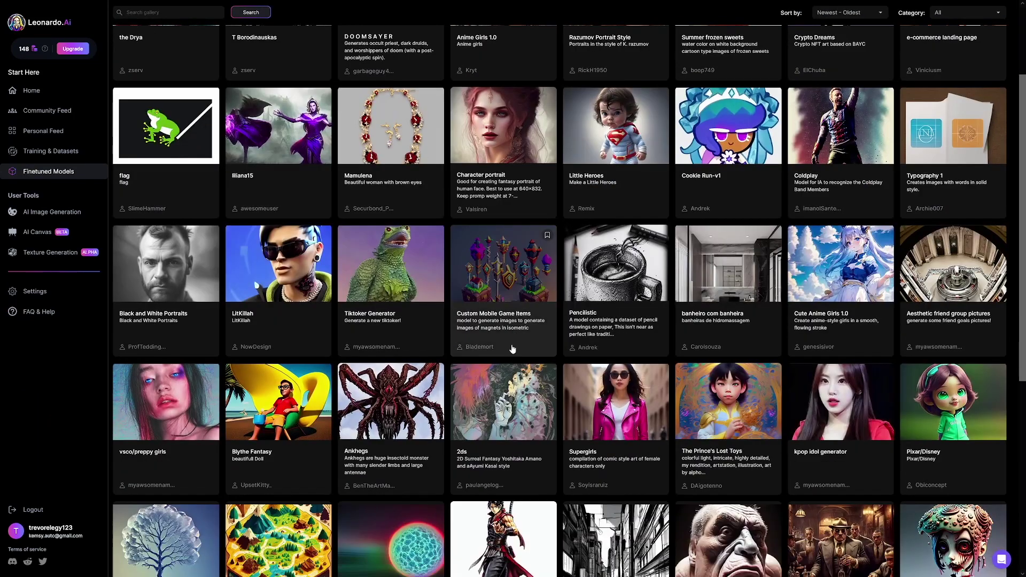
scroll(512, 349, up, 3)
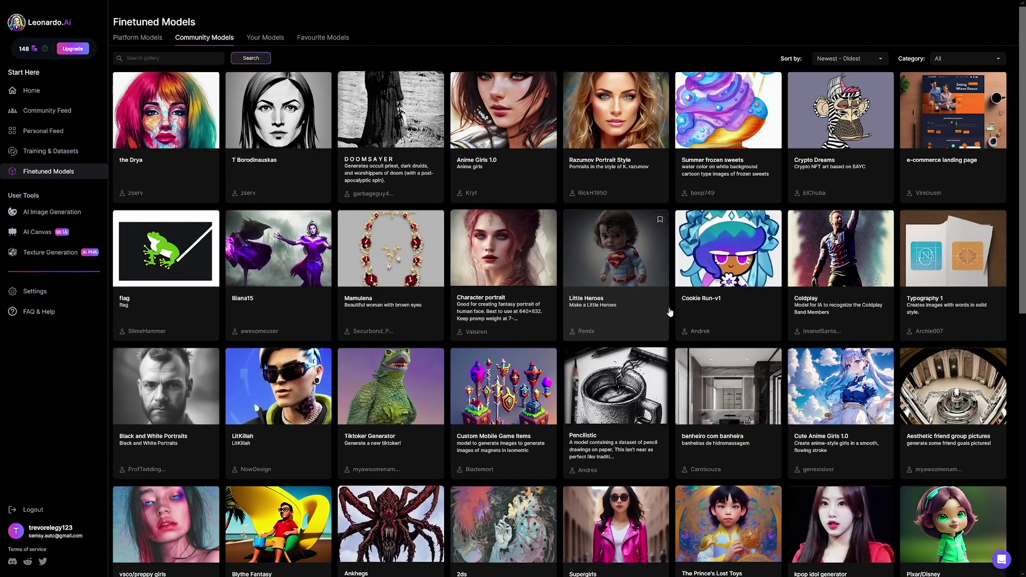
click(967, 59)
click(949, 198)
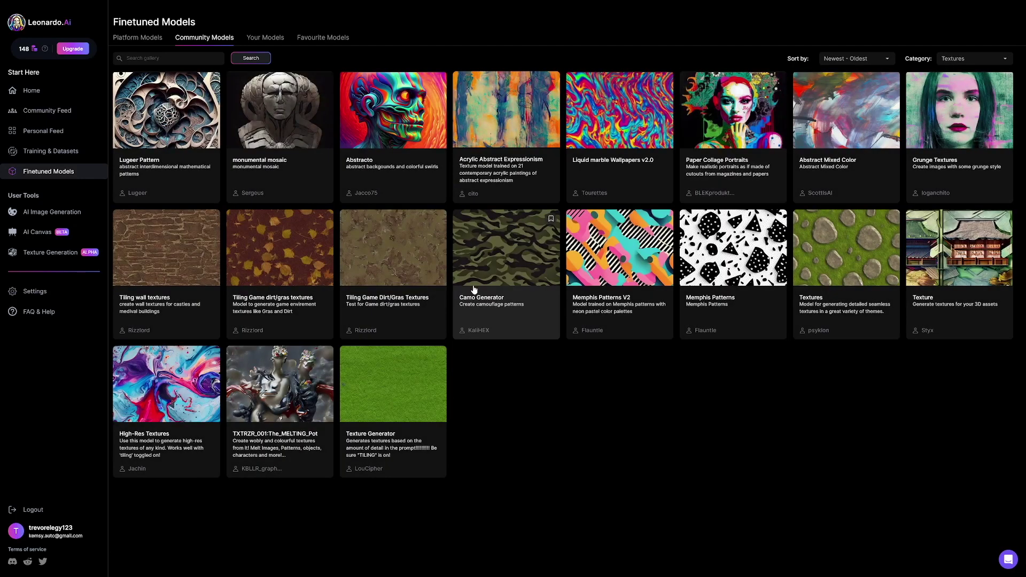
click(743, 279)
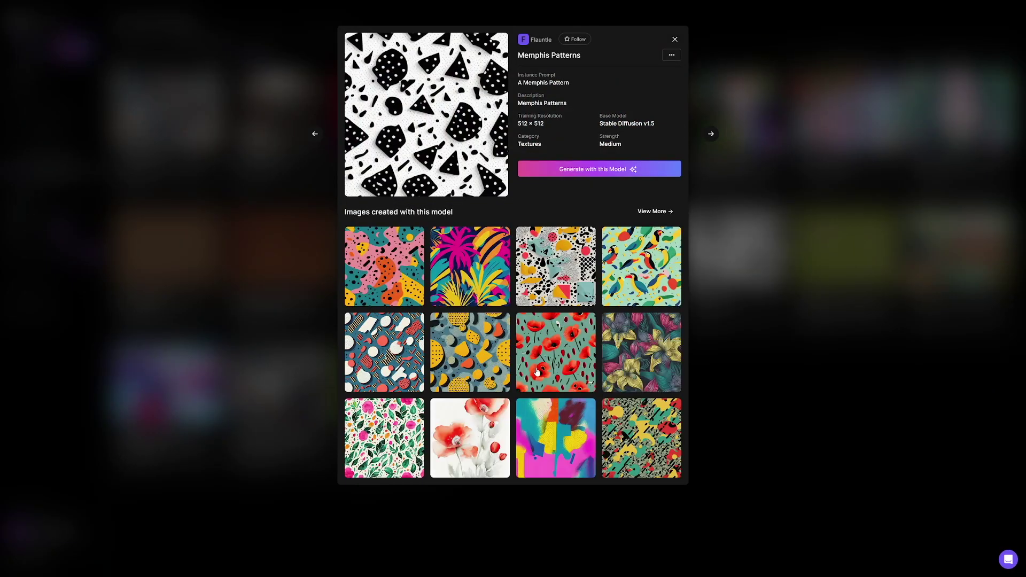
Step: Open the full gallery of images made with the Memphis Patterns model and like the cartoon monsters, seamless lily and red poppies patterns
click(387, 447)
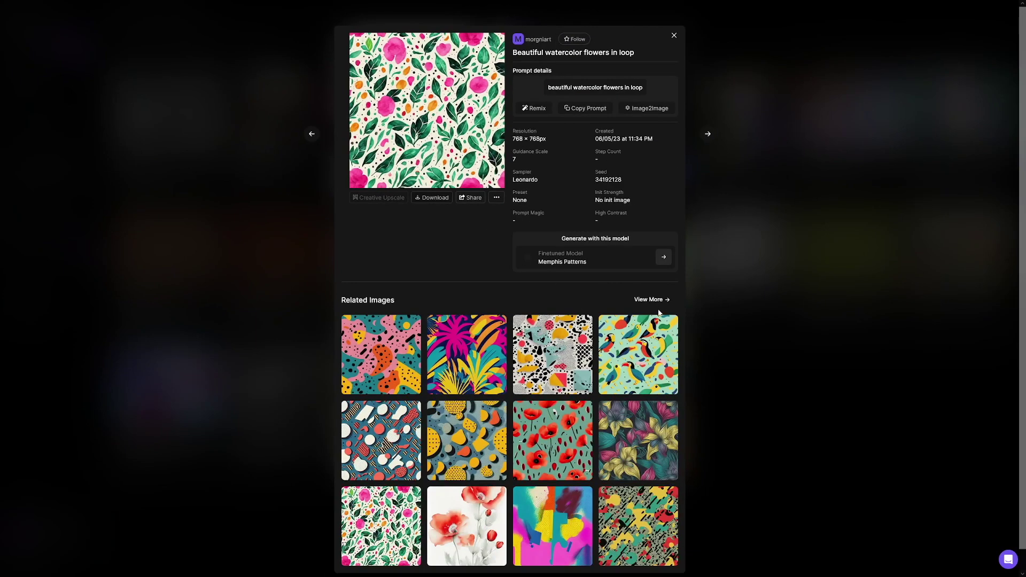
click(651, 300)
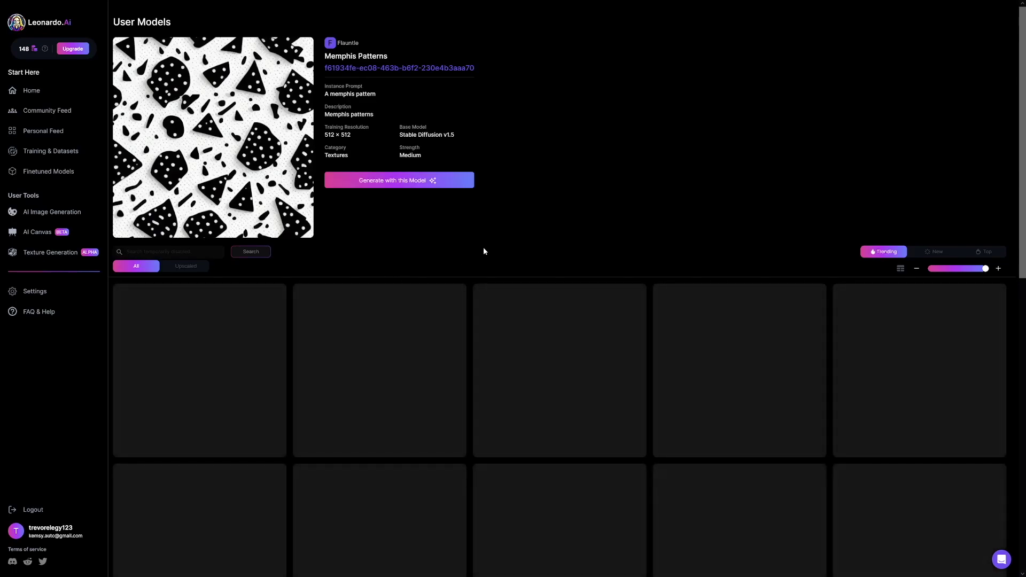
scroll(401, 259, down, 2)
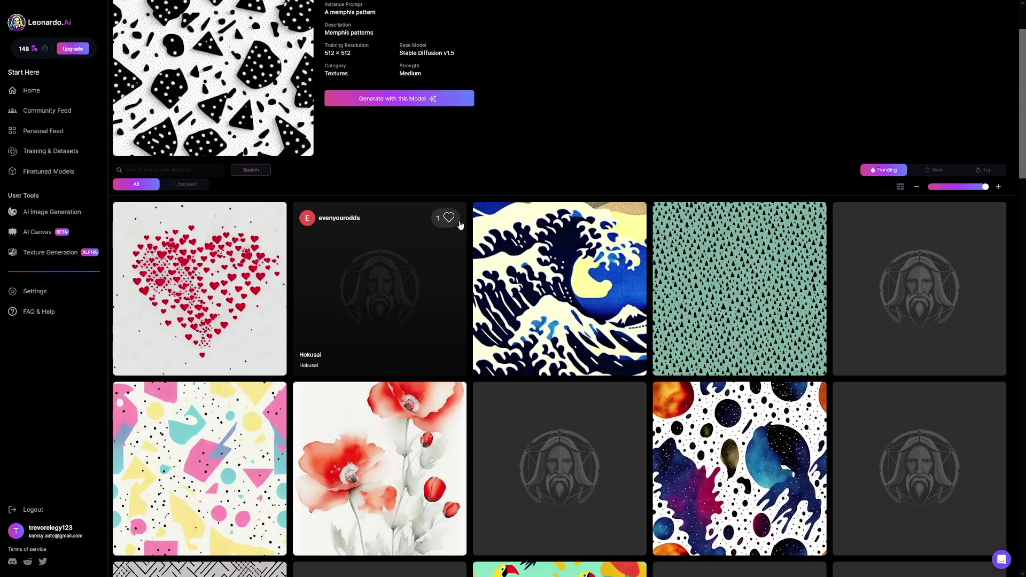
scroll(460, 224, down, 3)
scroll(512, 271, down, 2)
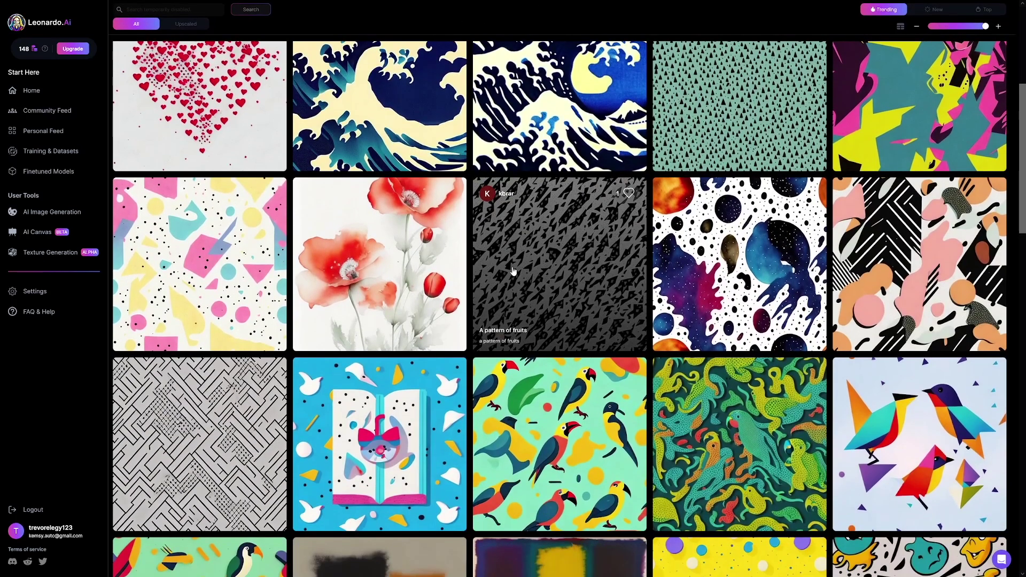
scroll(513, 271, down, 5)
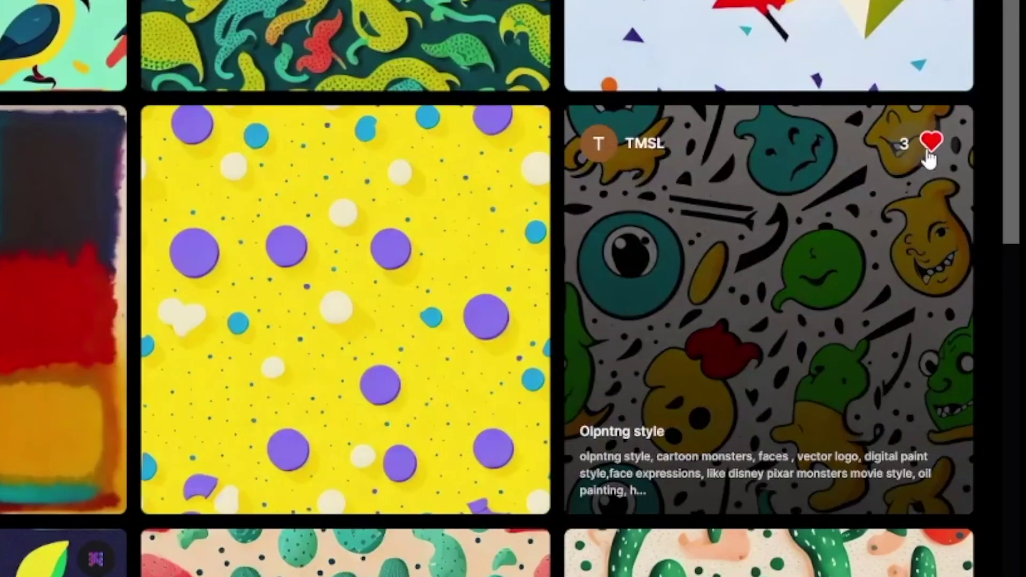
scroll(256, 91, down, 6)
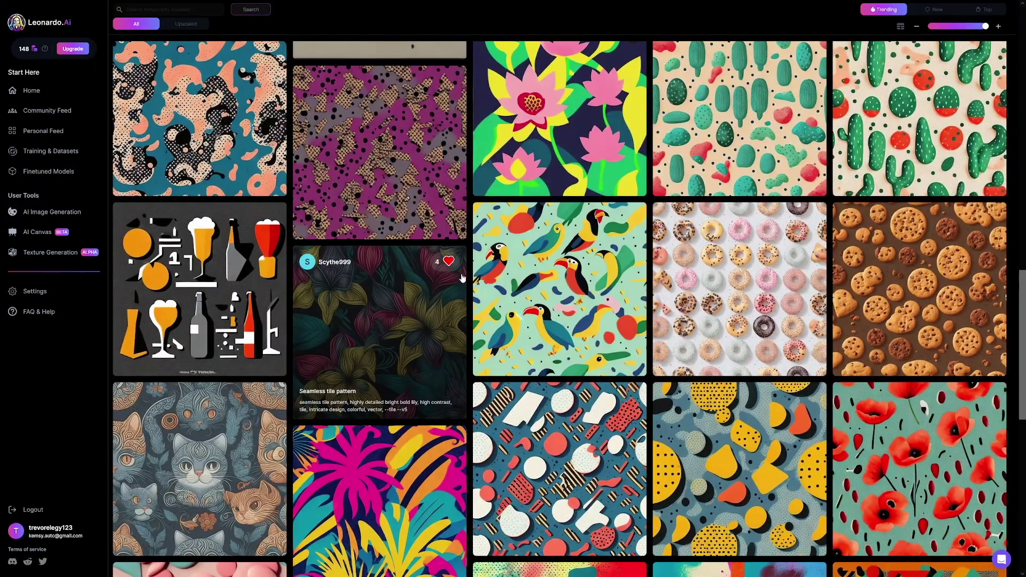
scroll(463, 278, down, 9)
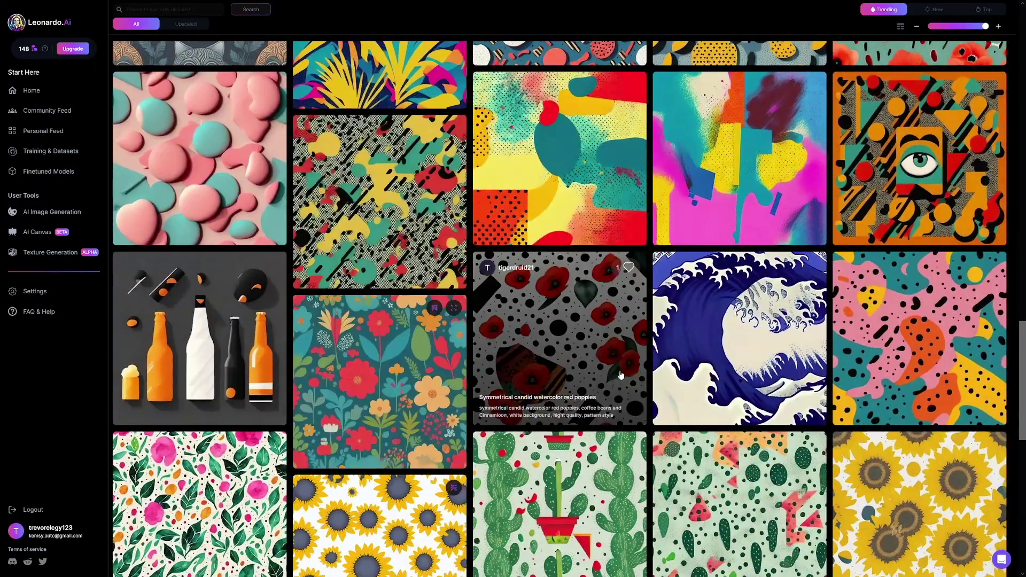
scroll(538, 406, up, 2)
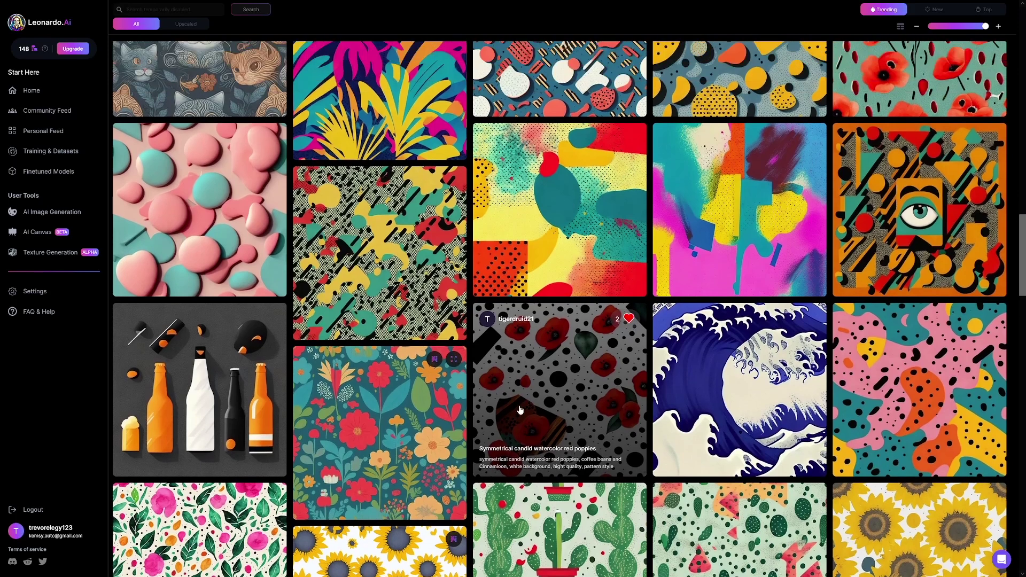
Step: Go to the personal feed and show the liked images
click(32, 91)
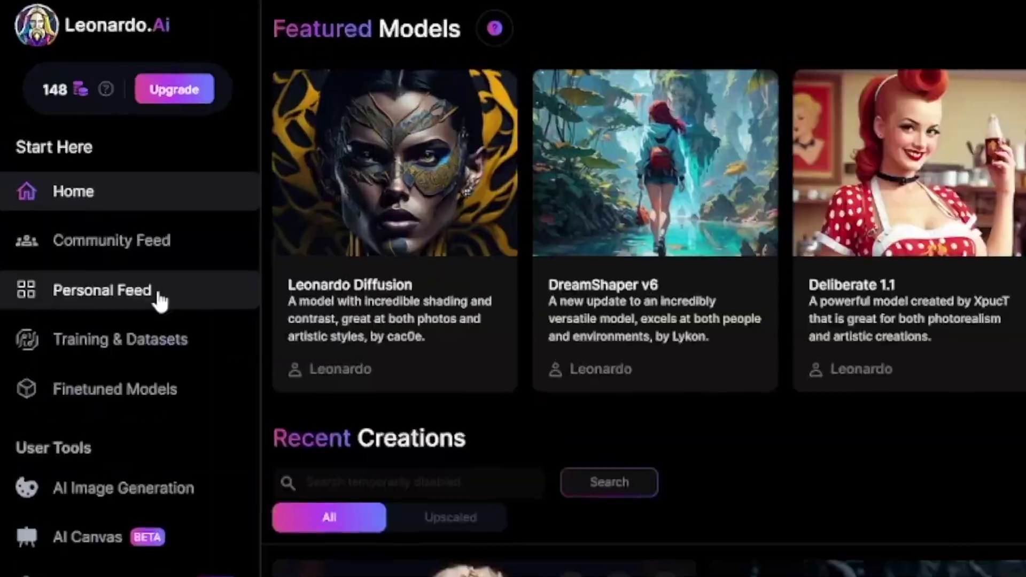
click(66, 131)
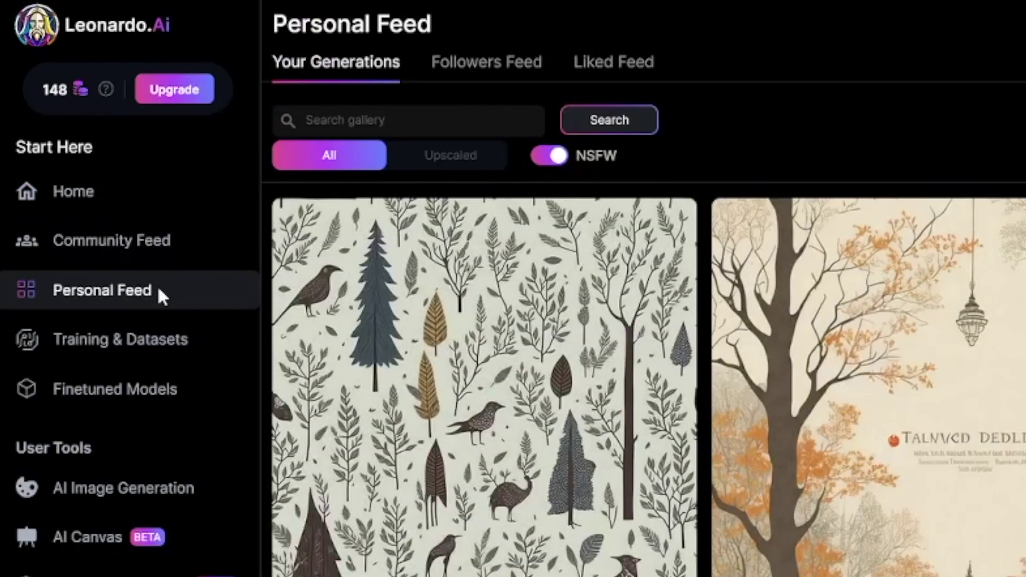
click(636, 64)
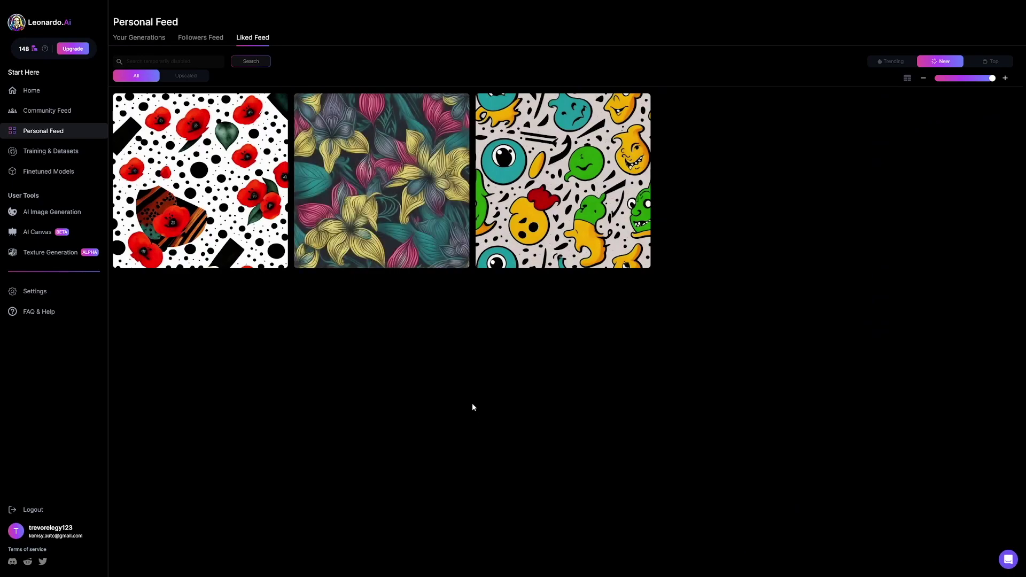
Step: Copy the prompt of the liked seamless lily pattern and open the AI image generation tool
click(389, 192)
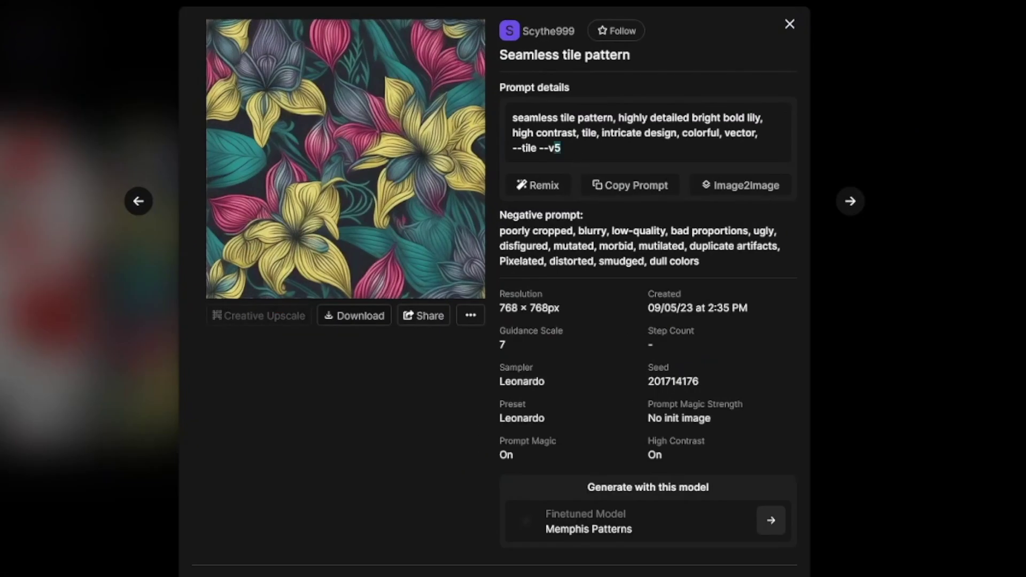
drag(561, 148, 513, 117)
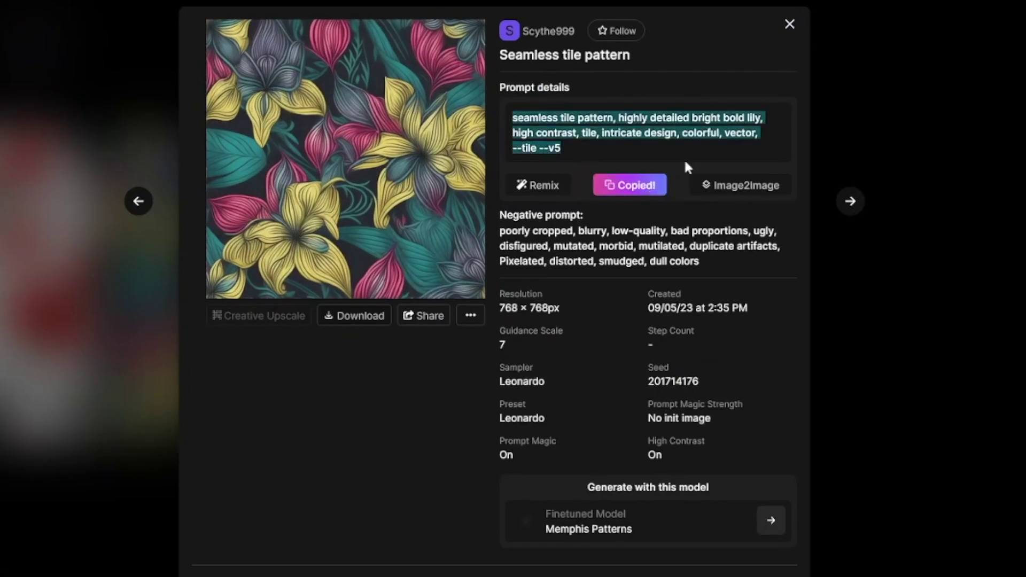
click(790, 24)
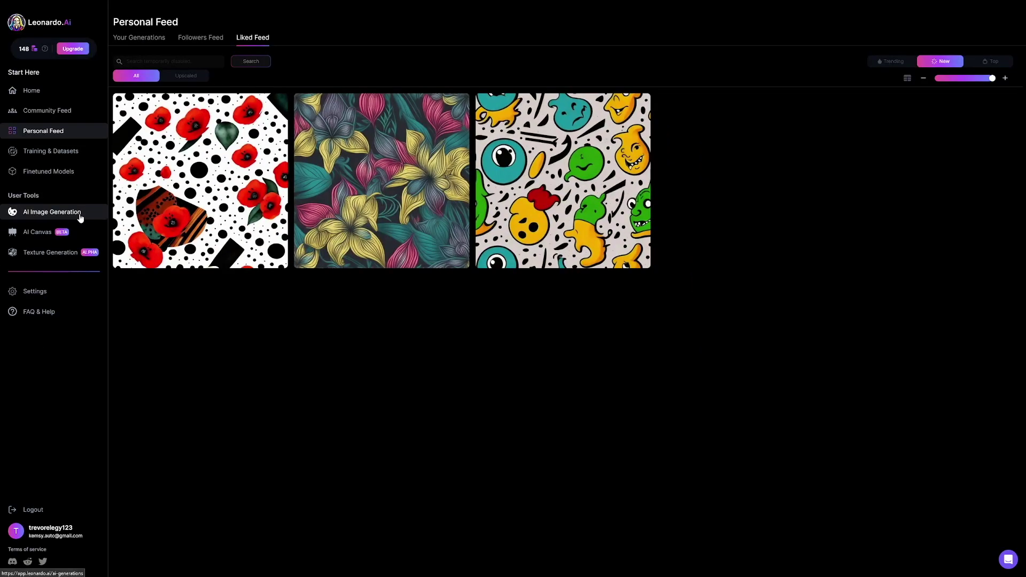
click(82, 211)
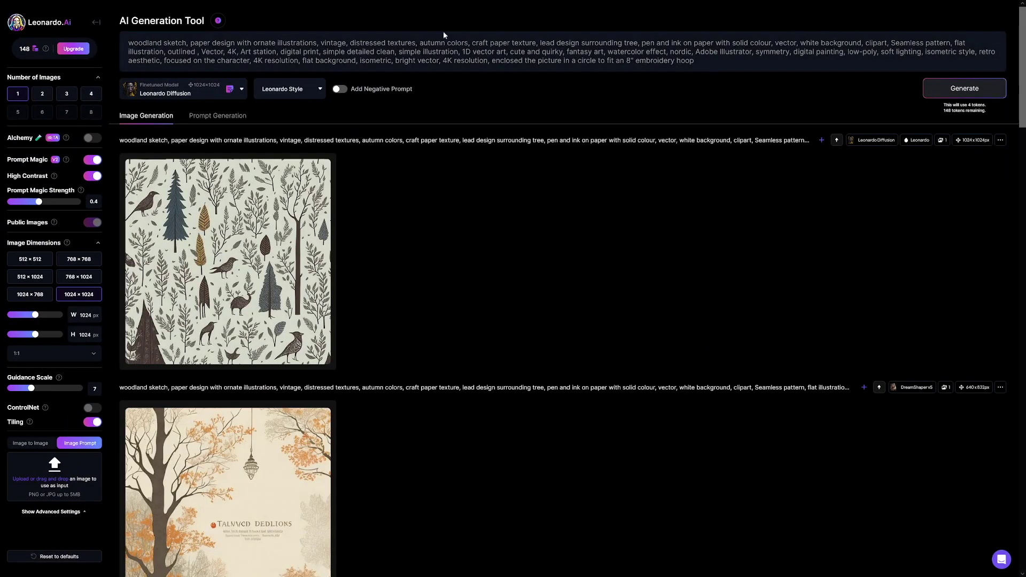